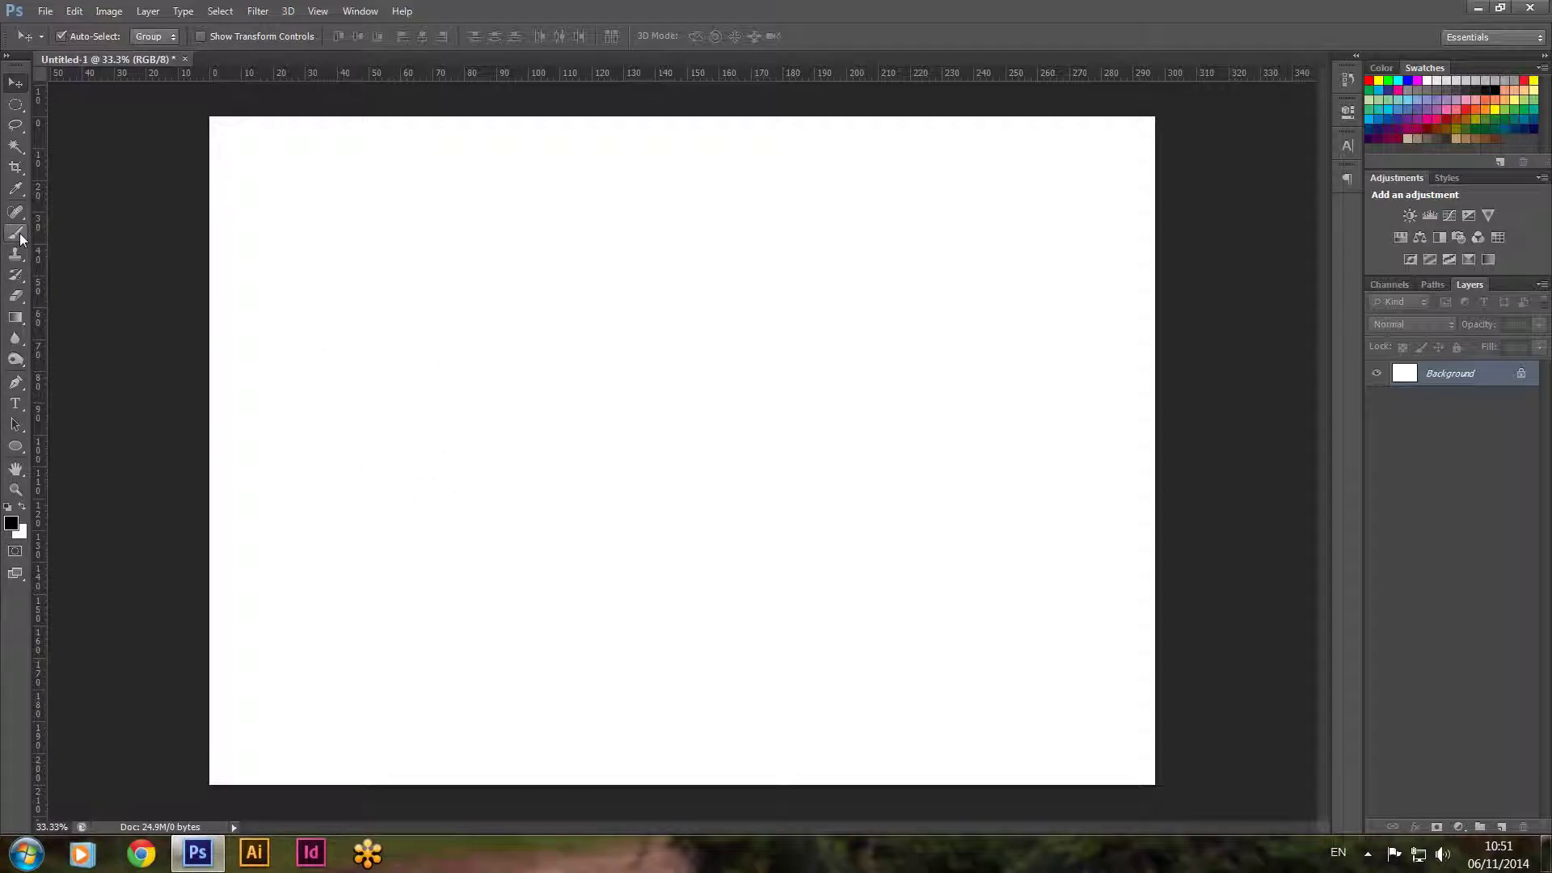
- Add a new layer above the Background and get the Brush tool ready with its soft 200 px, 0% hardness tip
{"action": "left_click", "coordinate": [1501, 827]}
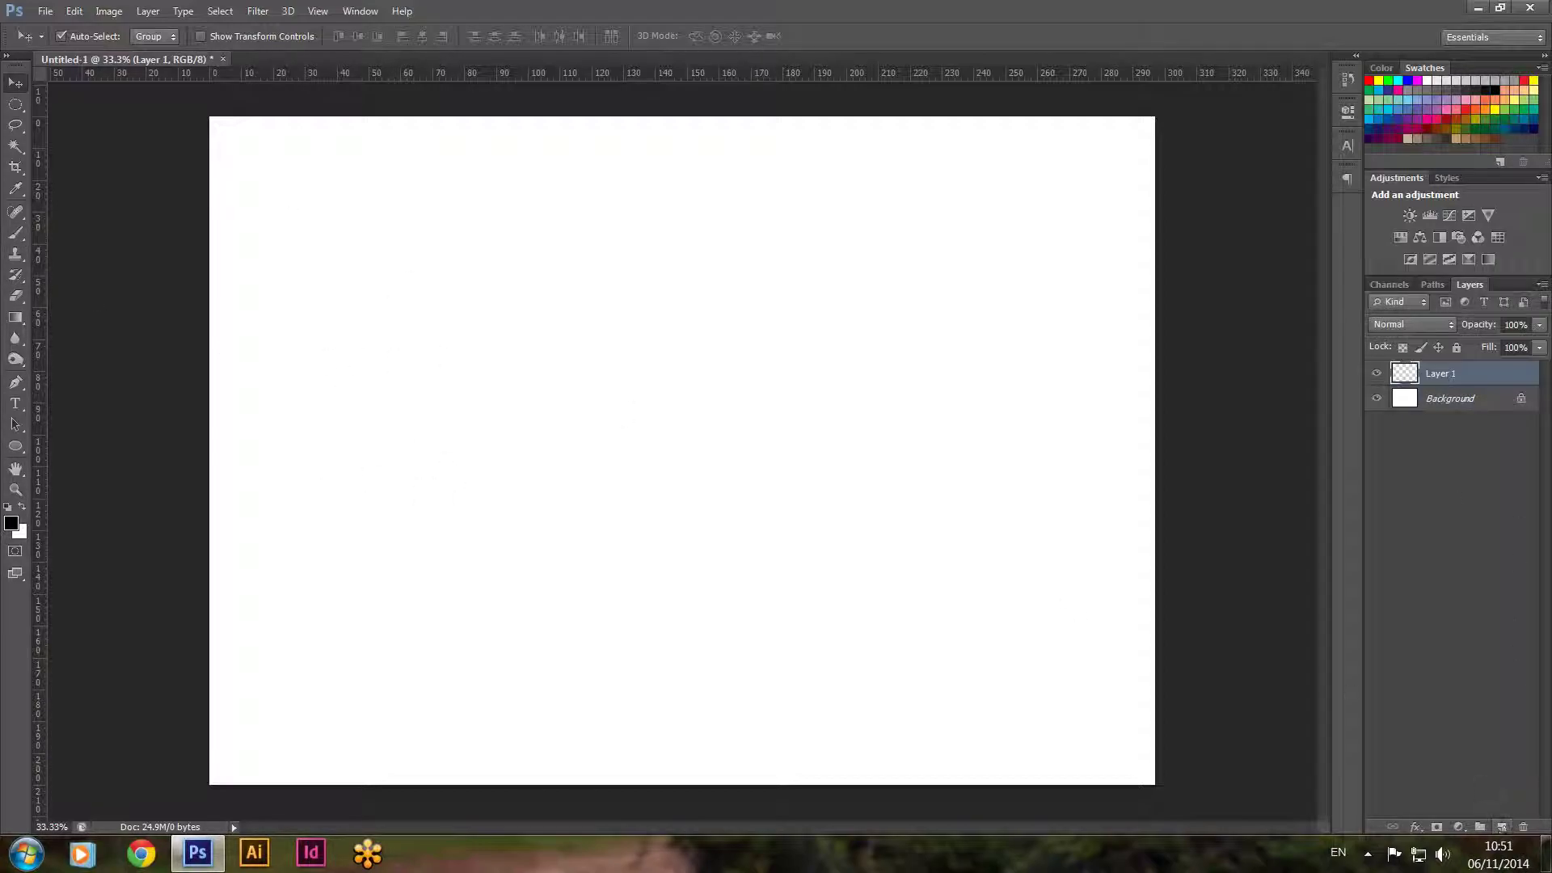
{"action": "left_click", "coordinate": [16, 234]}
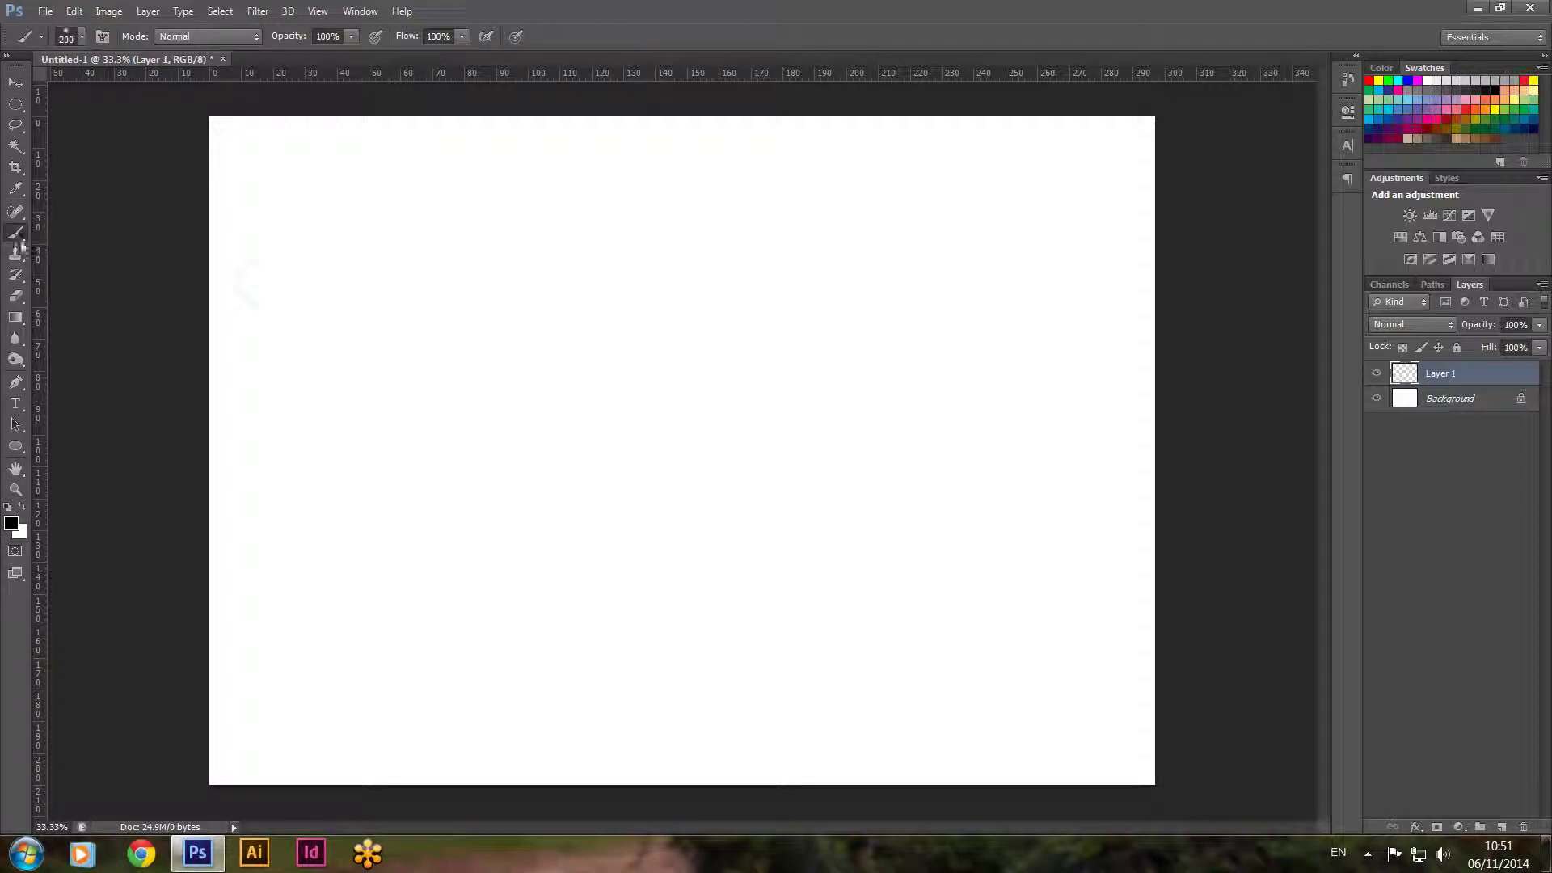
{"action": "left_click", "coordinate": [83, 37]}
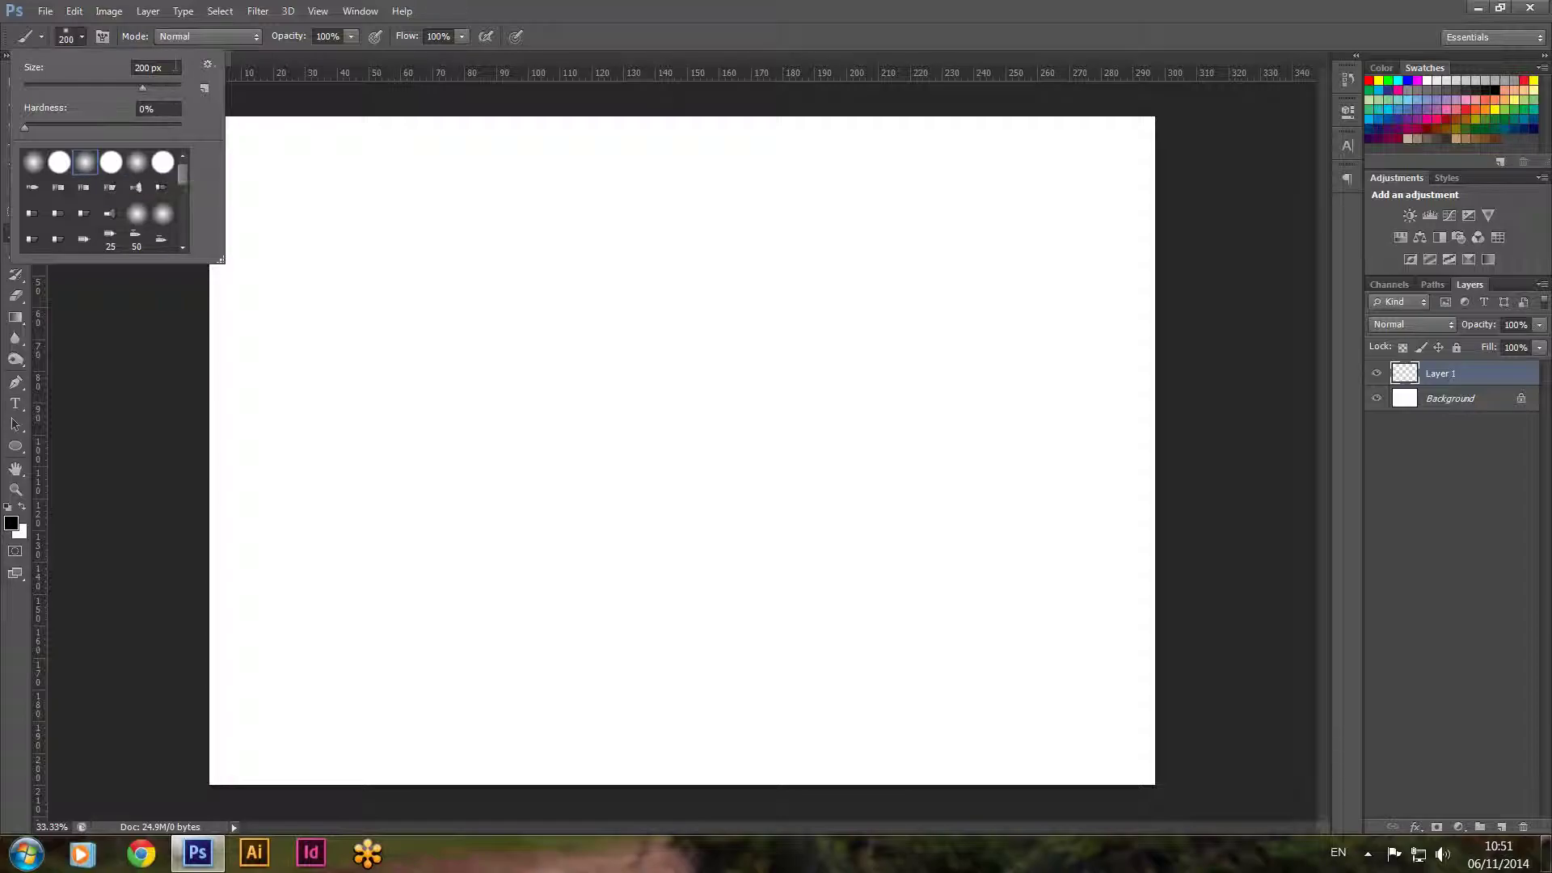
{"action": "left_click", "coordinate": [140, 330]}
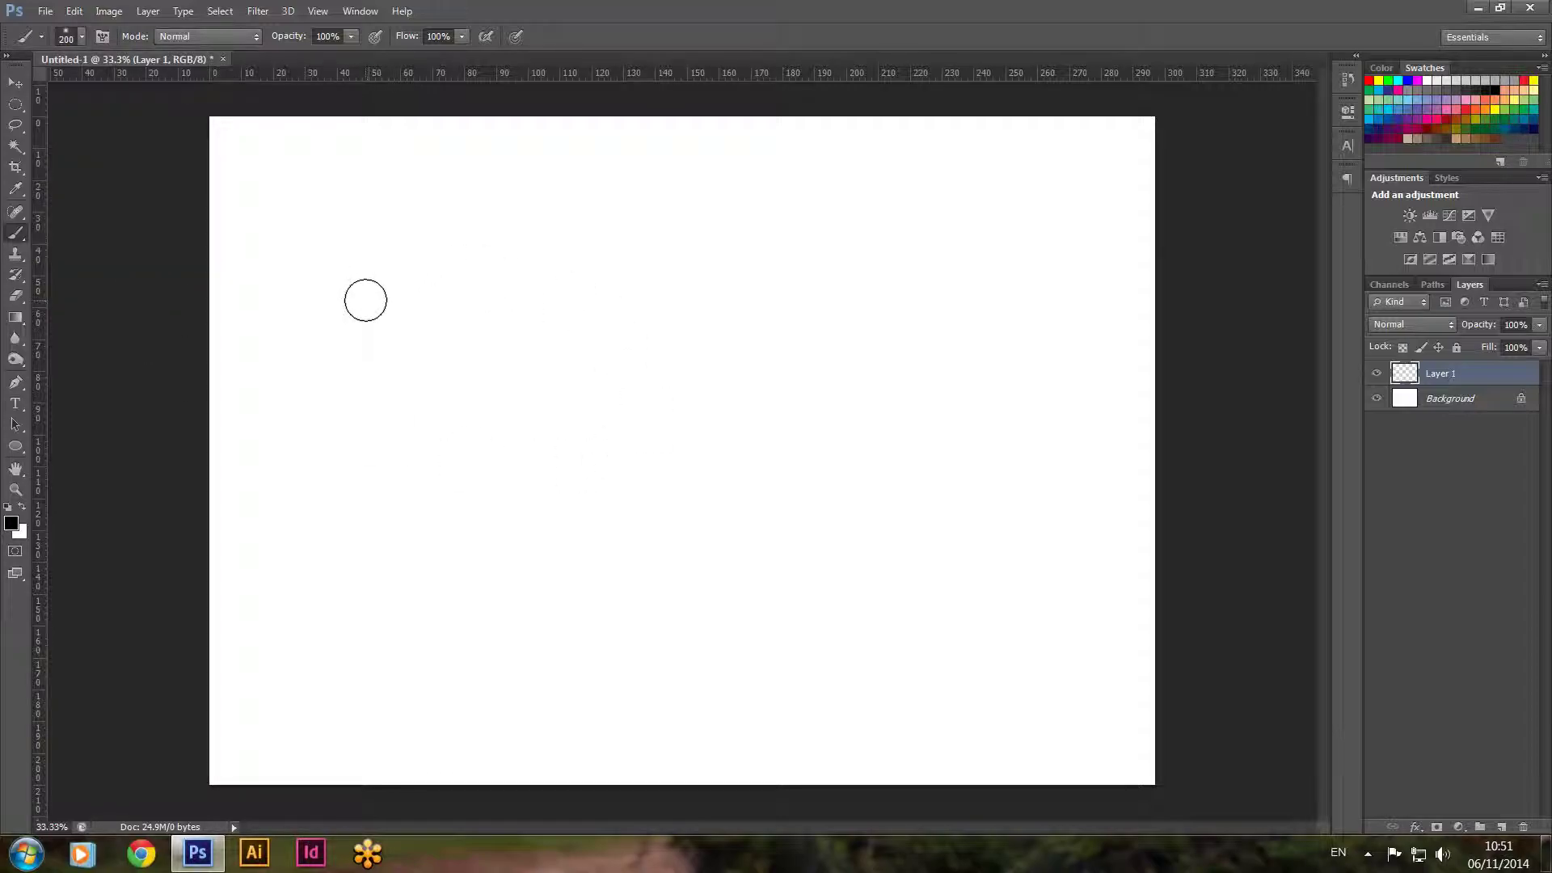
- Shrink the brush tip in steps and enlarge it back to 200 px
{"action": "key", "text": "bracketleft"}
{"action": "key", "text": "bracketleft"}
{"action": "key", "text": "bracketleft"}
{"action": "key", "text": "bracketleft"}
{"action": "key", "text": "bracketleft"}
{"action": "key", "text": "bracketleft"}
{"action": "key", "text": "bracketleft"}
{"action": "key", "text": "bracketright"}
{"action": "key", "text": "bracketright"}
{"action": "key", "text": "bracketright"}
{"action": "key", "text": "bracketright"}
{"action": "key", "text": "bracketright"}
{"action": "key", "text": "bracketright"}
{"action": "key", "text": "bracketright"}
- Undo a freehand black trial stroke and paint a straight horizontal one about 260 mm long across the upper canvas
{"action": "mouse_move", "coordinate": [269, 284]}
{"action": "left_mouse_down"}
{"action": "mouse_move", "coordinate": [633, 294]}
{"action": "mouse_move", "coordinate": [1014, 274]}
{"action": "left_mouse_up"}
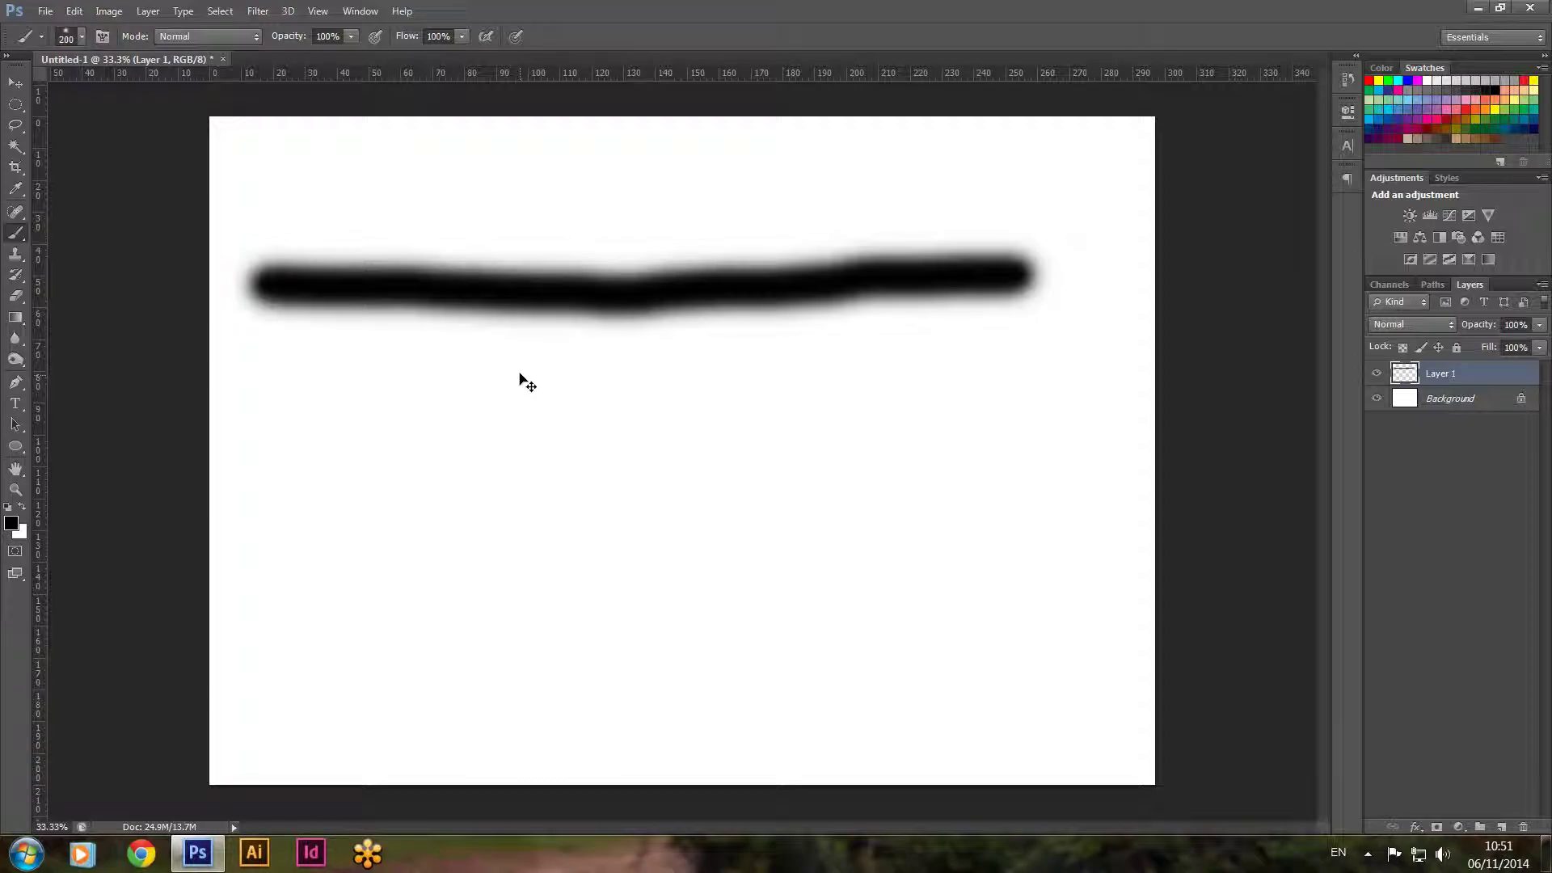
{"action": "key", "text": "ctrl+z"}
{"action": "mouse_move", "coordinate": [259, 264]}
{"action": "left_mouse_down"}
{"action": "mouse_move", "coordinate": [1038, 288]}
{"action": "mouse_move", "coordinate": [1060, 308]}
{"action": "left_mouse_up"}
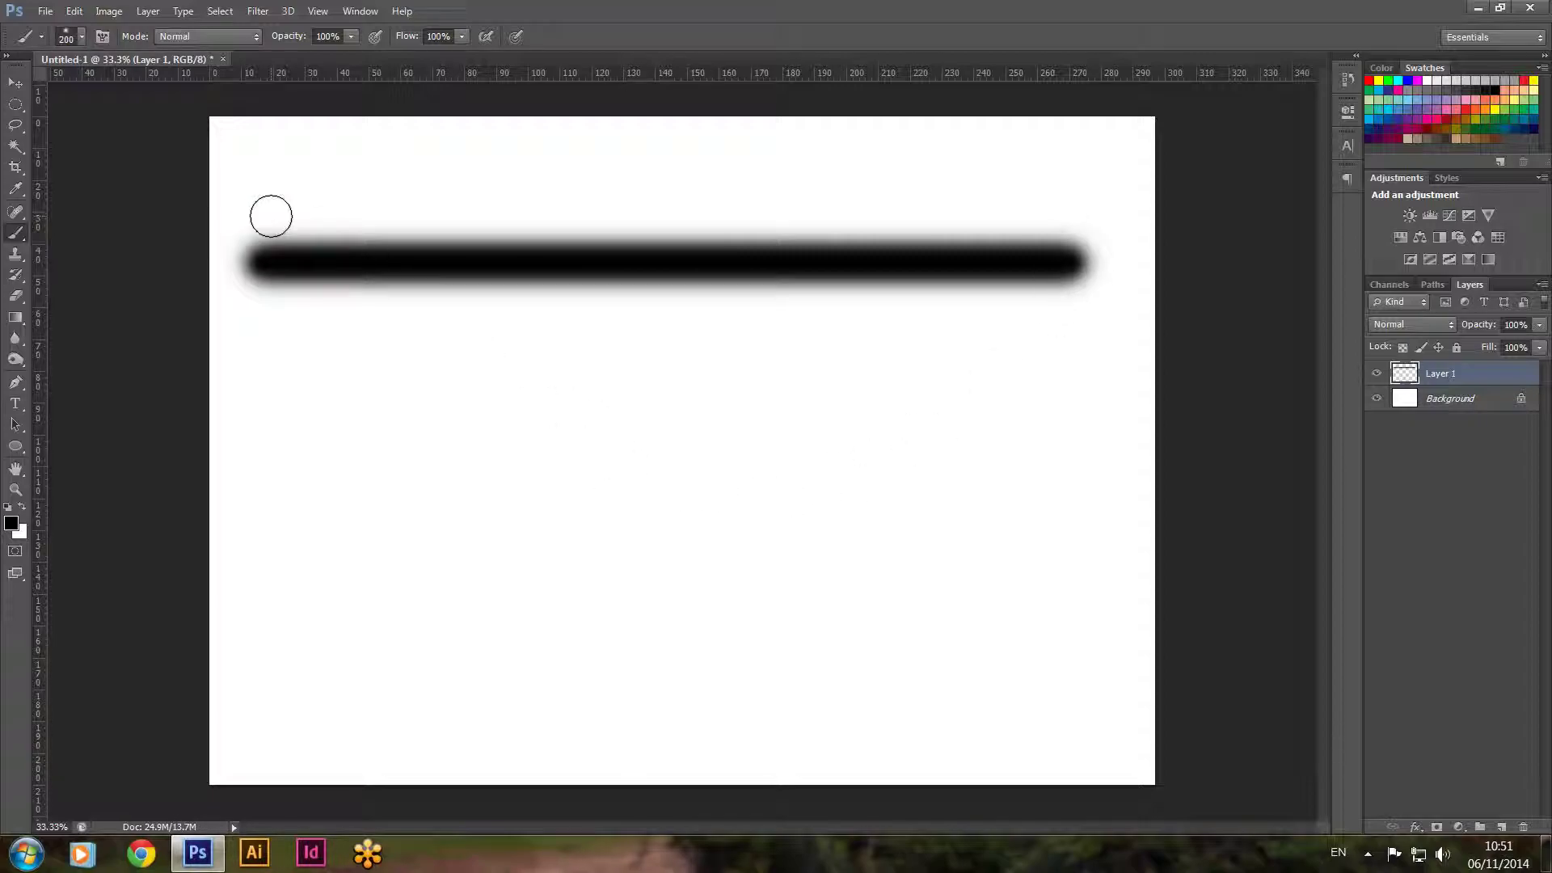
- Move the black stroke down to the canvas middle and taper its left end to a point with a Perspective transform
{"action": "left_click", "coordinate": [17, 83]}
{"action": "left_click_drag", "start_coordinate": [655, 270], "coordinate": [672, 447]}
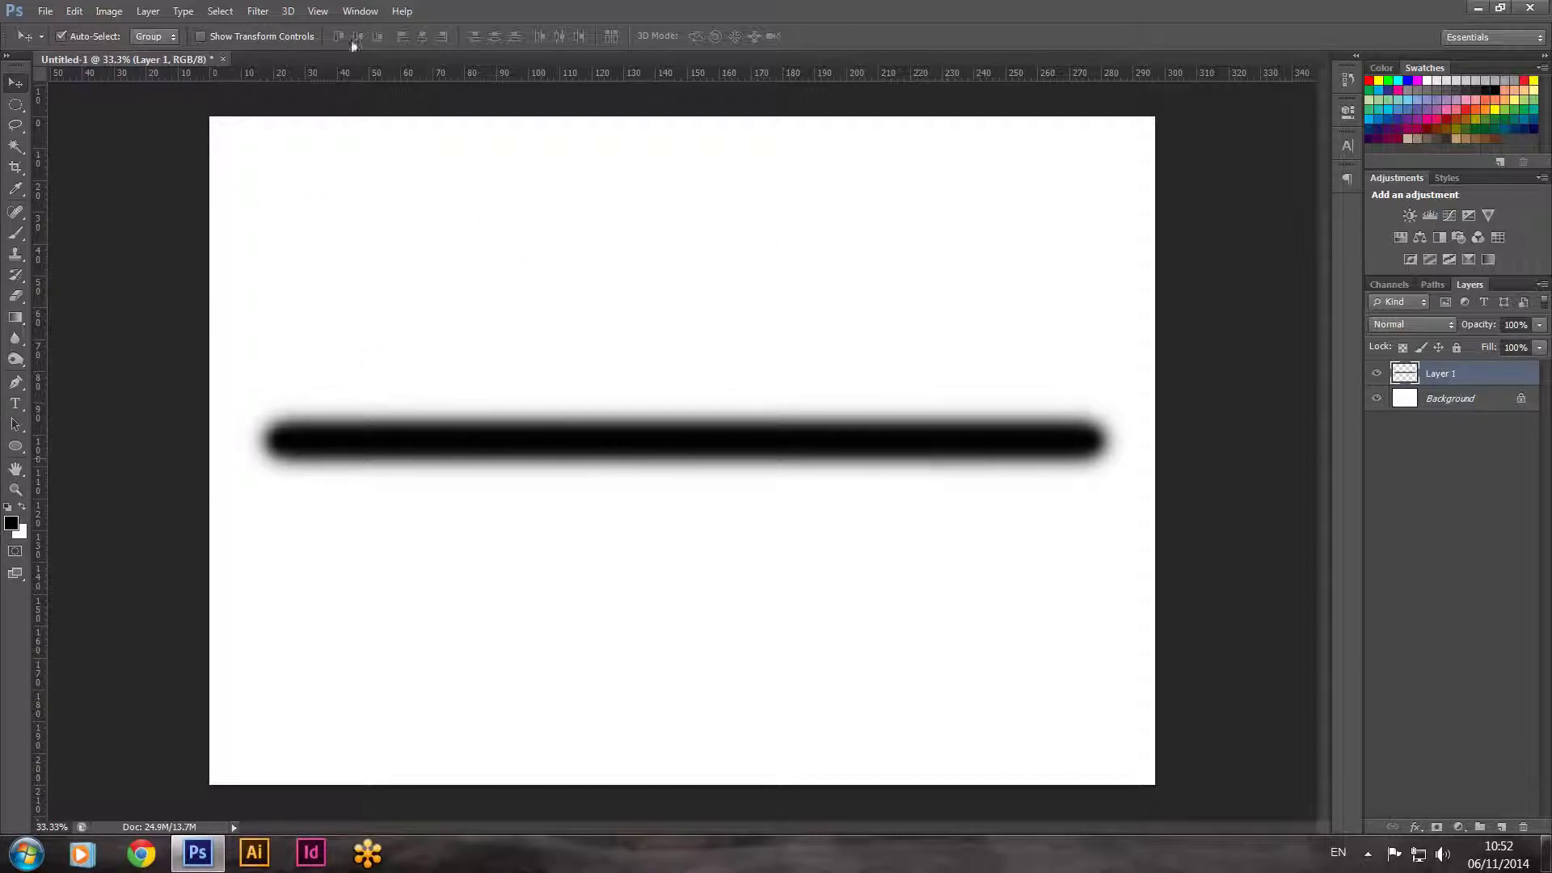
{"action": "left_click", "coordinate": [74, 11]}
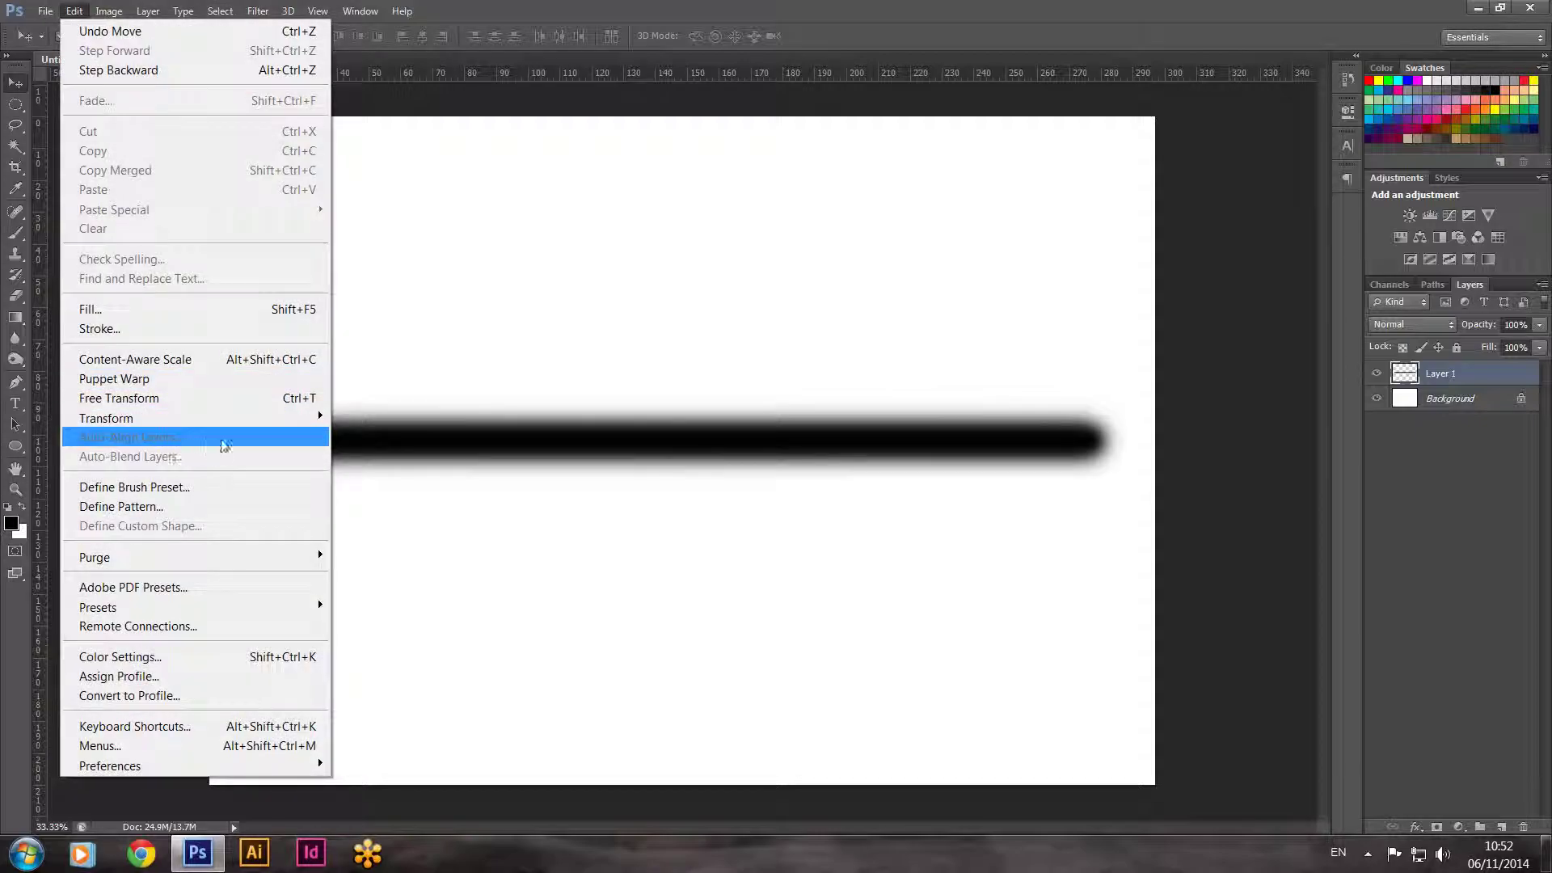
{"action": "mouse_move", "coordinate": [251, 421]}
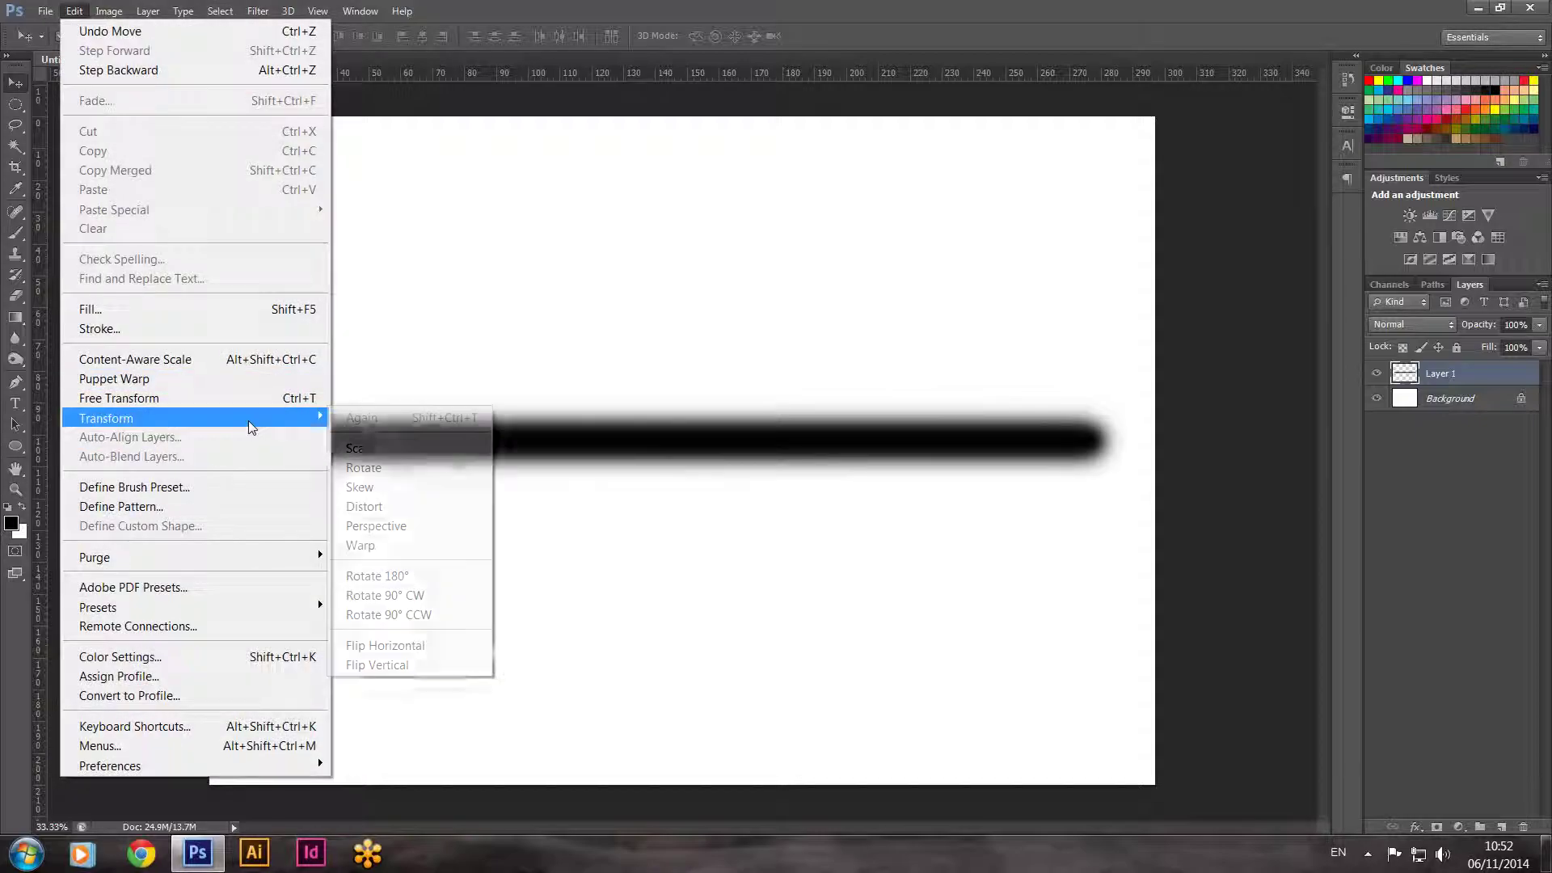
{"action": "left_click", "coordinate": [378, 528]}
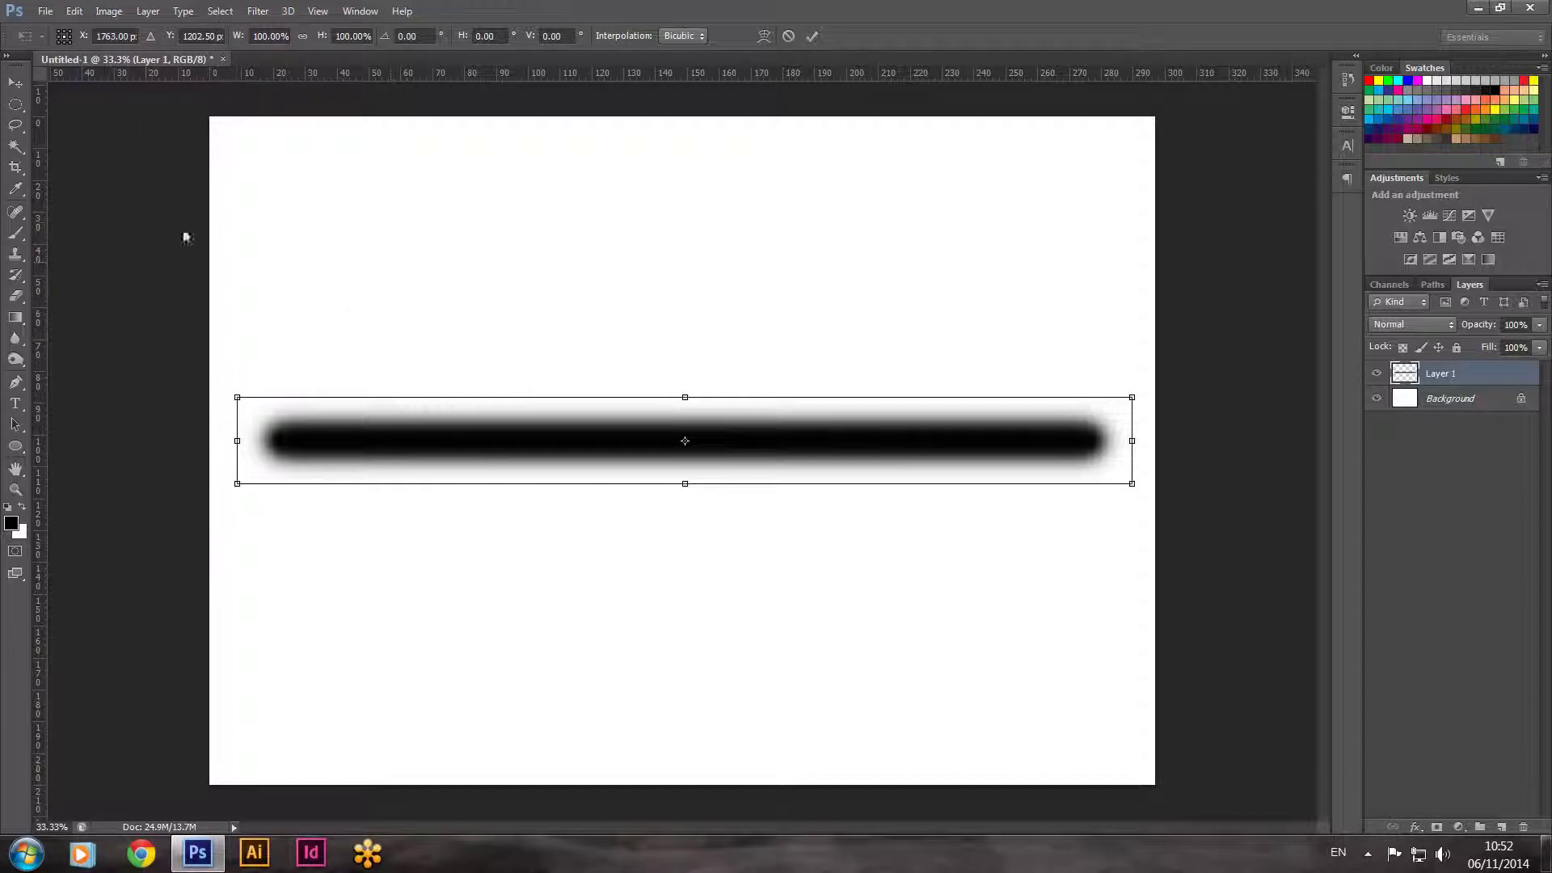
{"action": "left_click_drag", "start_coordinate": [239, 398], "coordinate": [244, 442]}
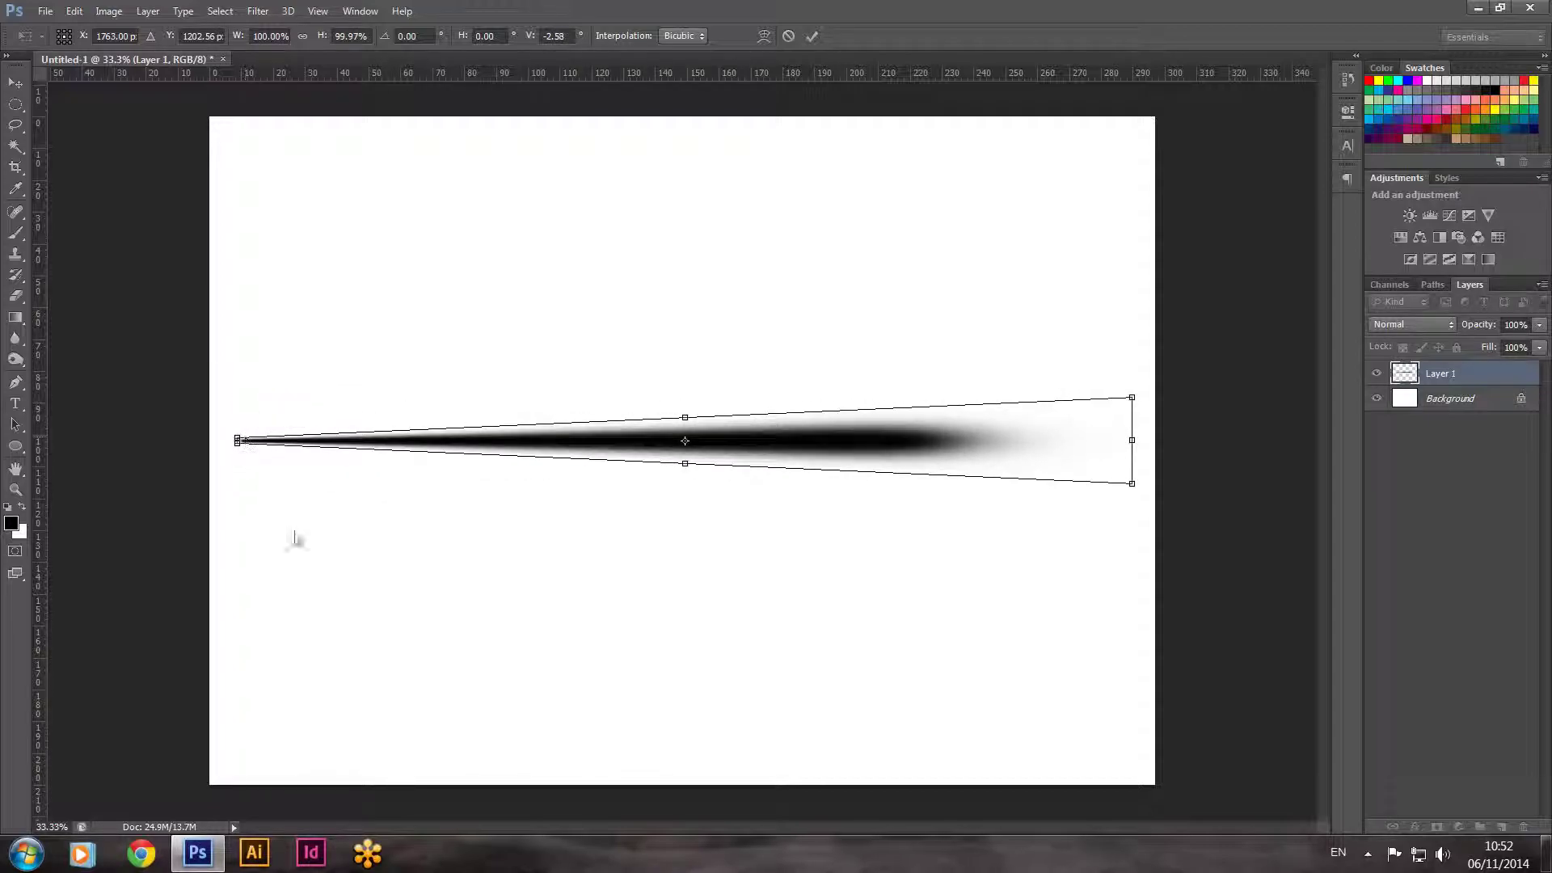
{"action": "key", "text": "Return"}
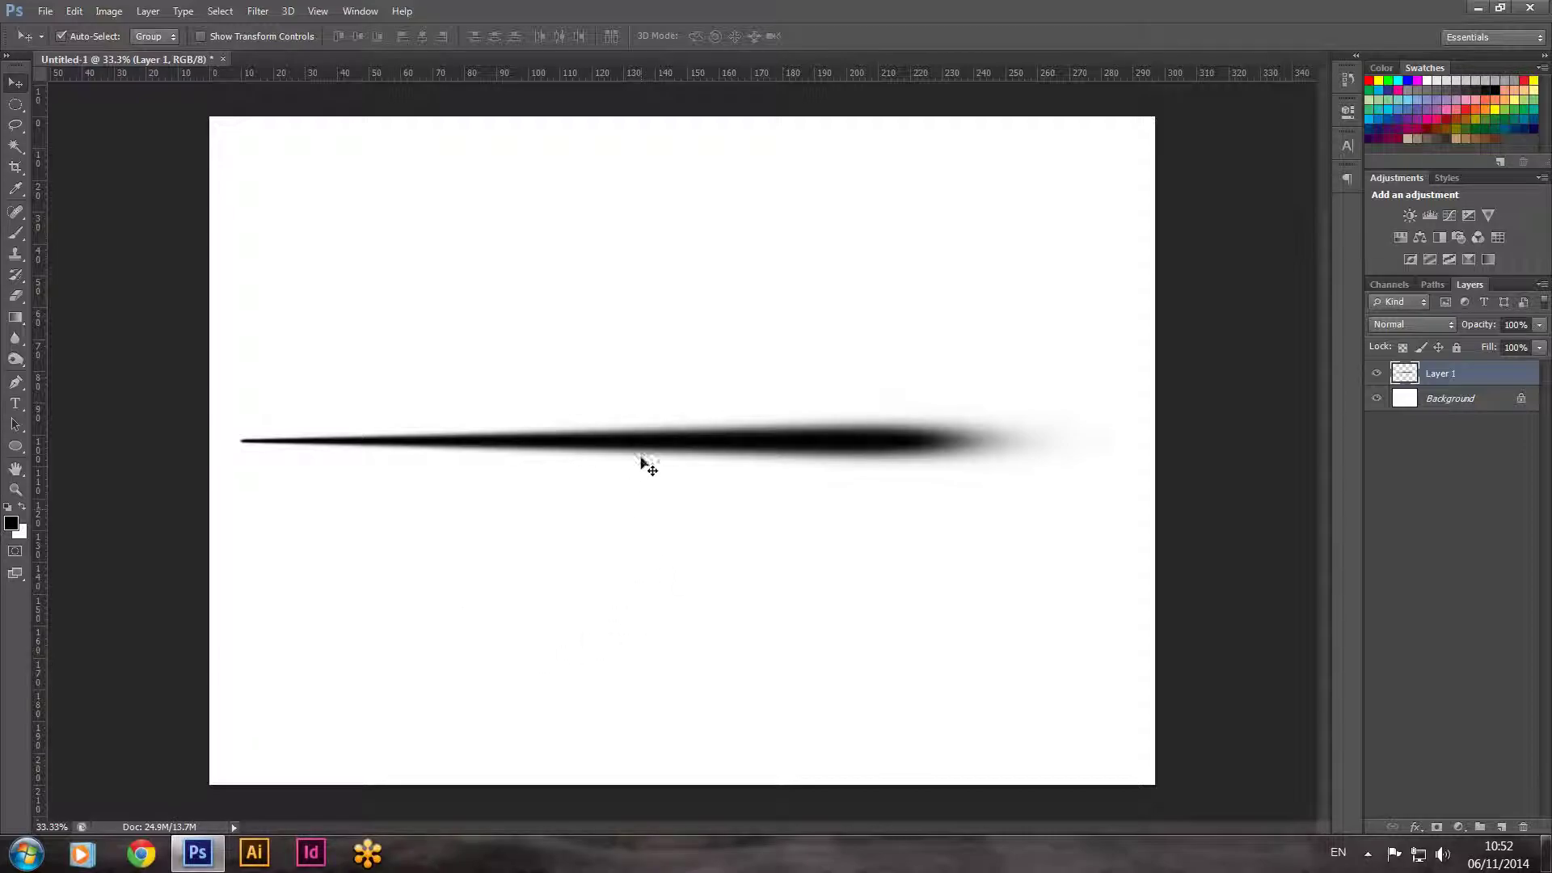
- Reposition the tapered stroke slightly up and to the right, and add another new layer
{"action": "left_click_drag", "start_coordinate": [642, 453], "coordinate": [686, 465]}
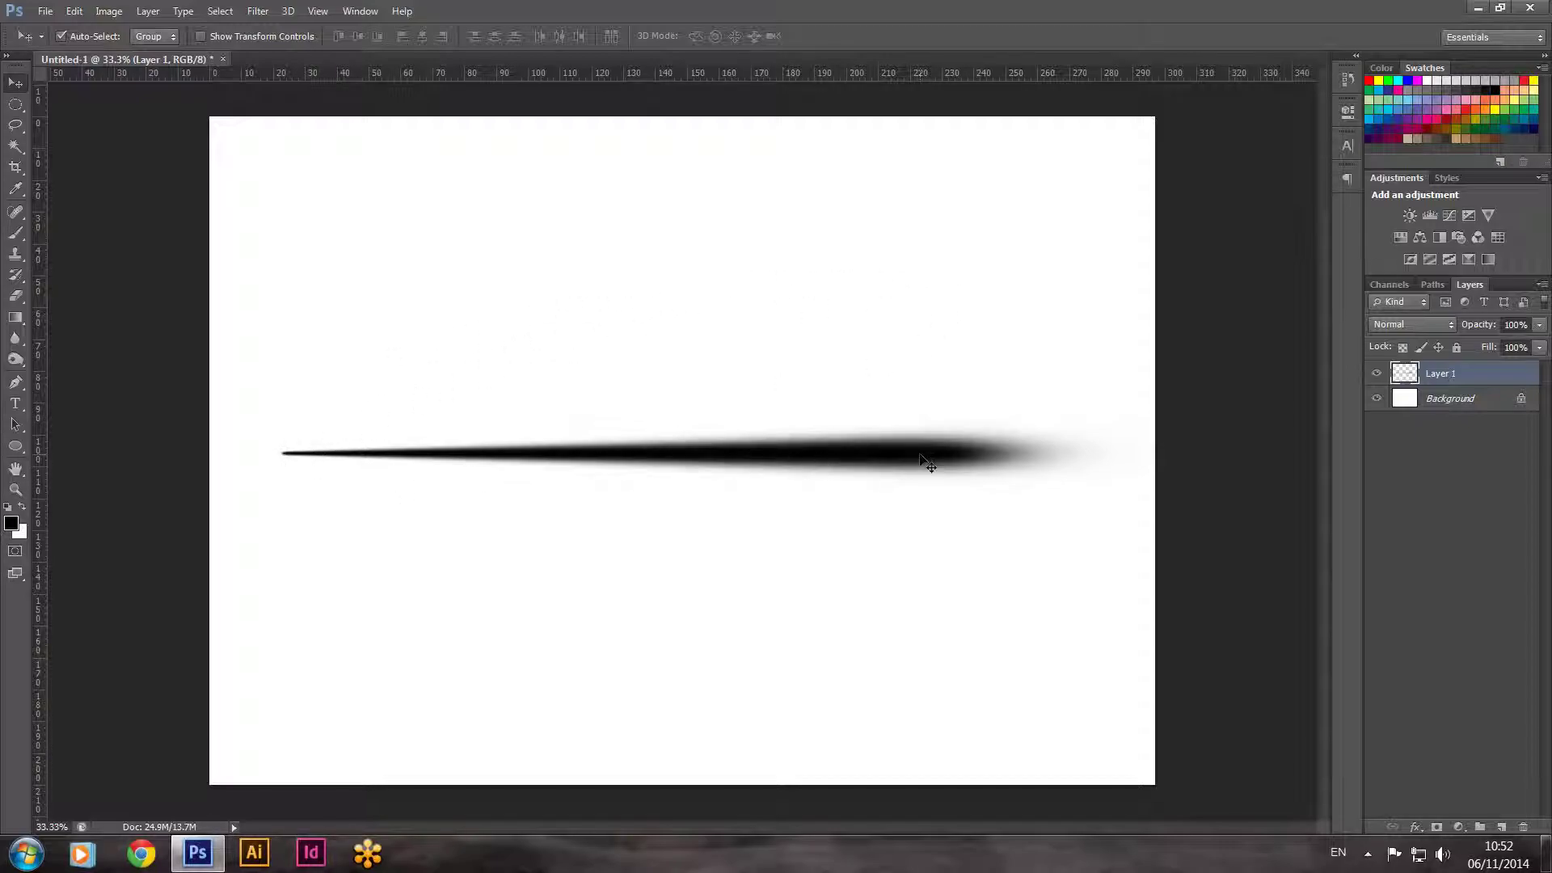
{"action": "mouse_move", "coordinate": [680, 468]}
{"action": "left_mouse_down"}
{"action": "mouse_move", "coordinate": [687, 400]}
{"action": "mouse_move", "coordinate": [700, 469]}
{"action": "mouse_move", "coordinate": [695, 422]}
{"action": "left_mouse_up"}
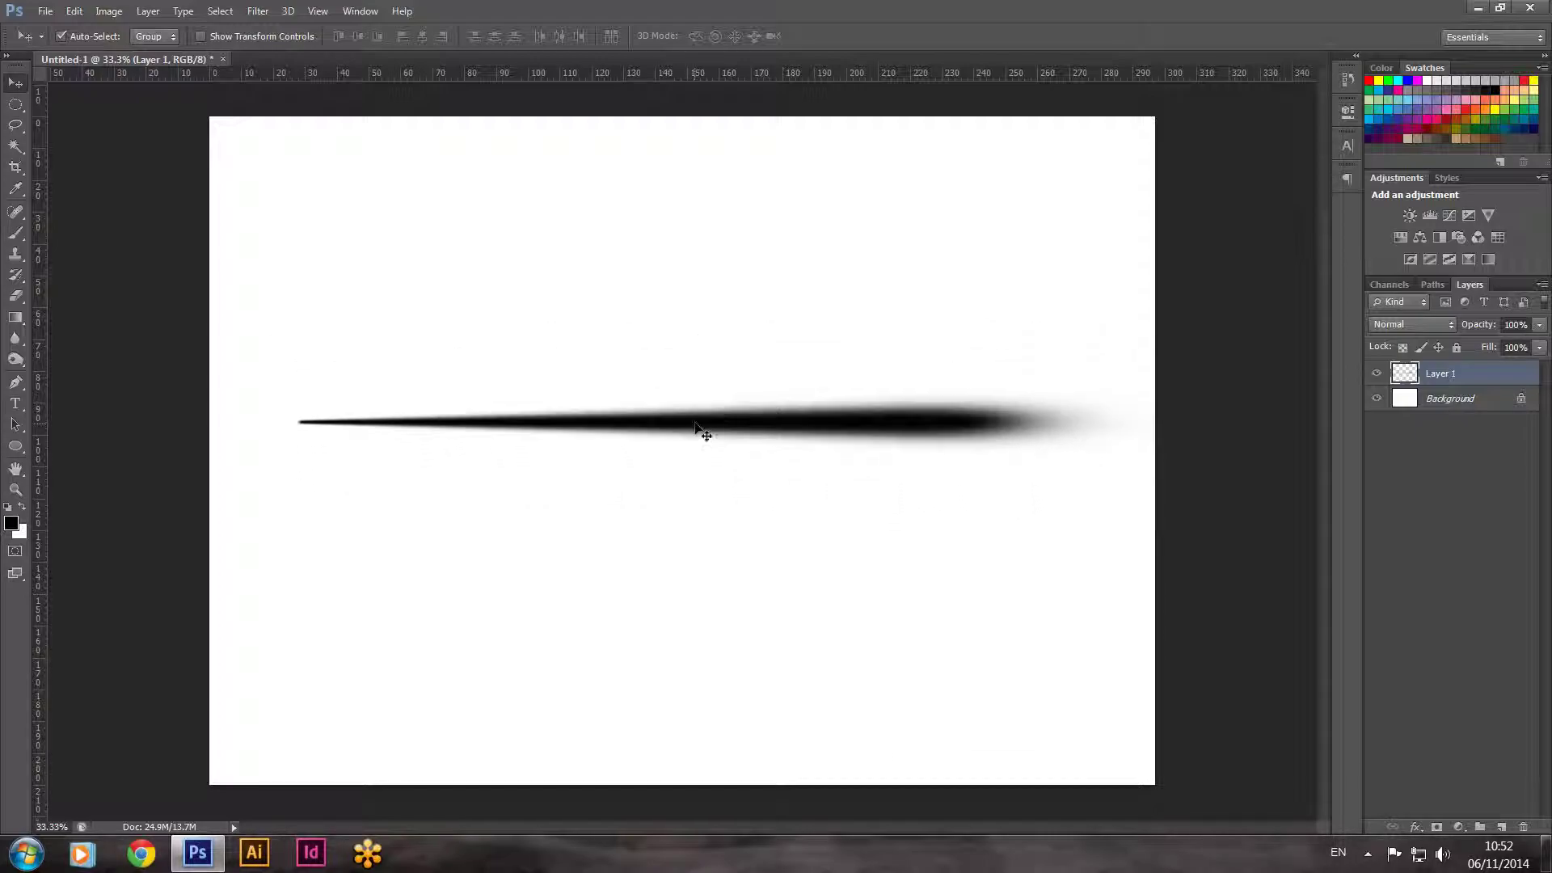
{"action": "left_click", "coordinate": [1500, 826]}
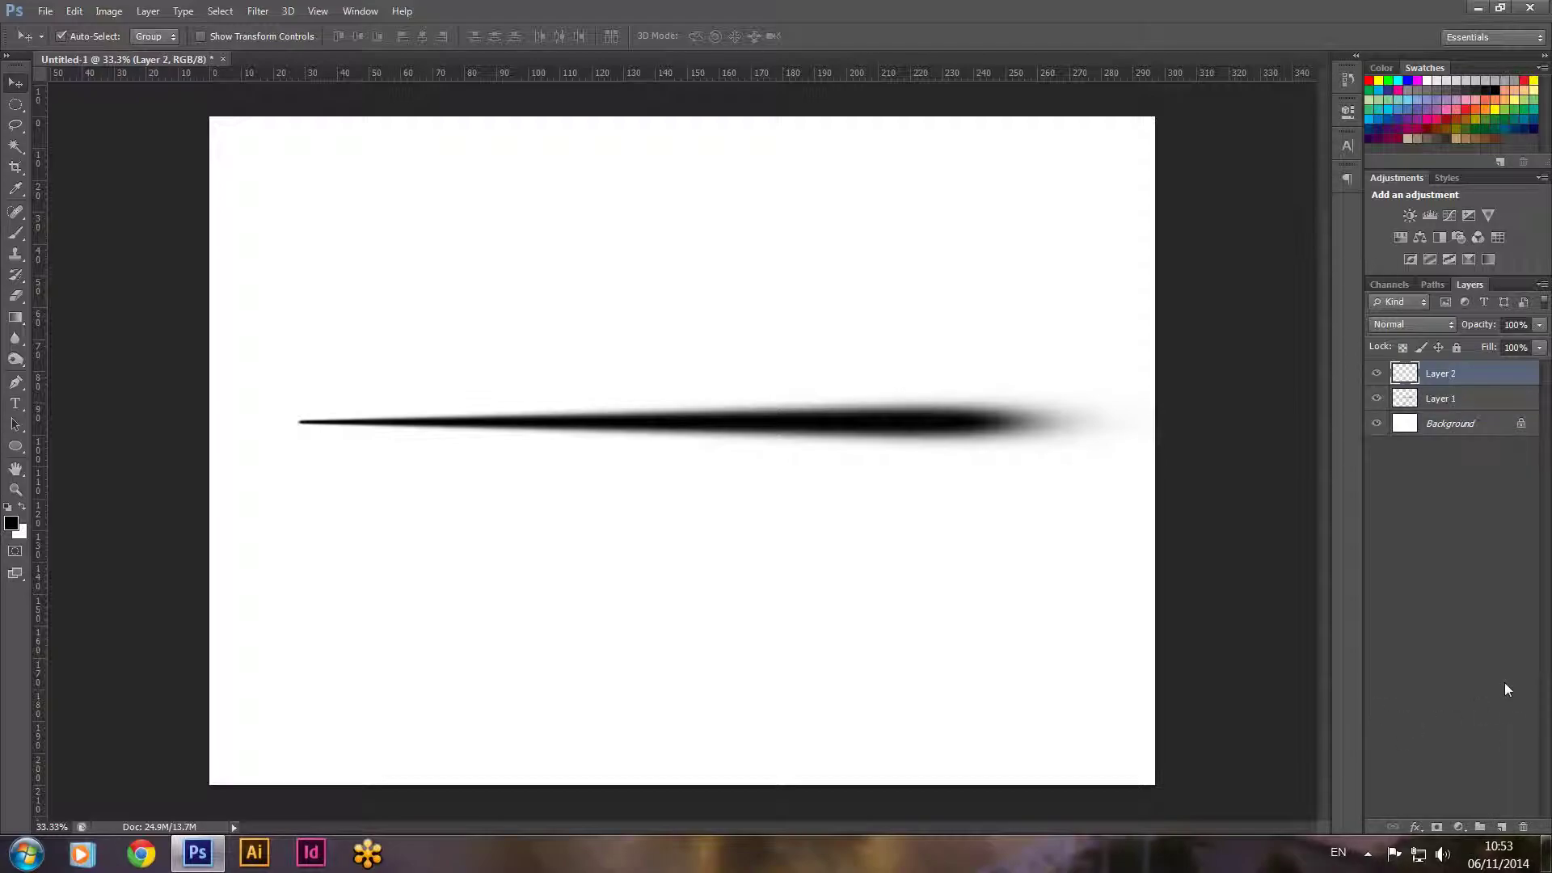
- Step back through the history until only the blank Background layer remains
{"action": "key", "text": "ctrl+alt+z"}
{"action": "key", "text": "ctrl+alt+z"}
{"action": "key", "text": "ctrl+alt+z"}
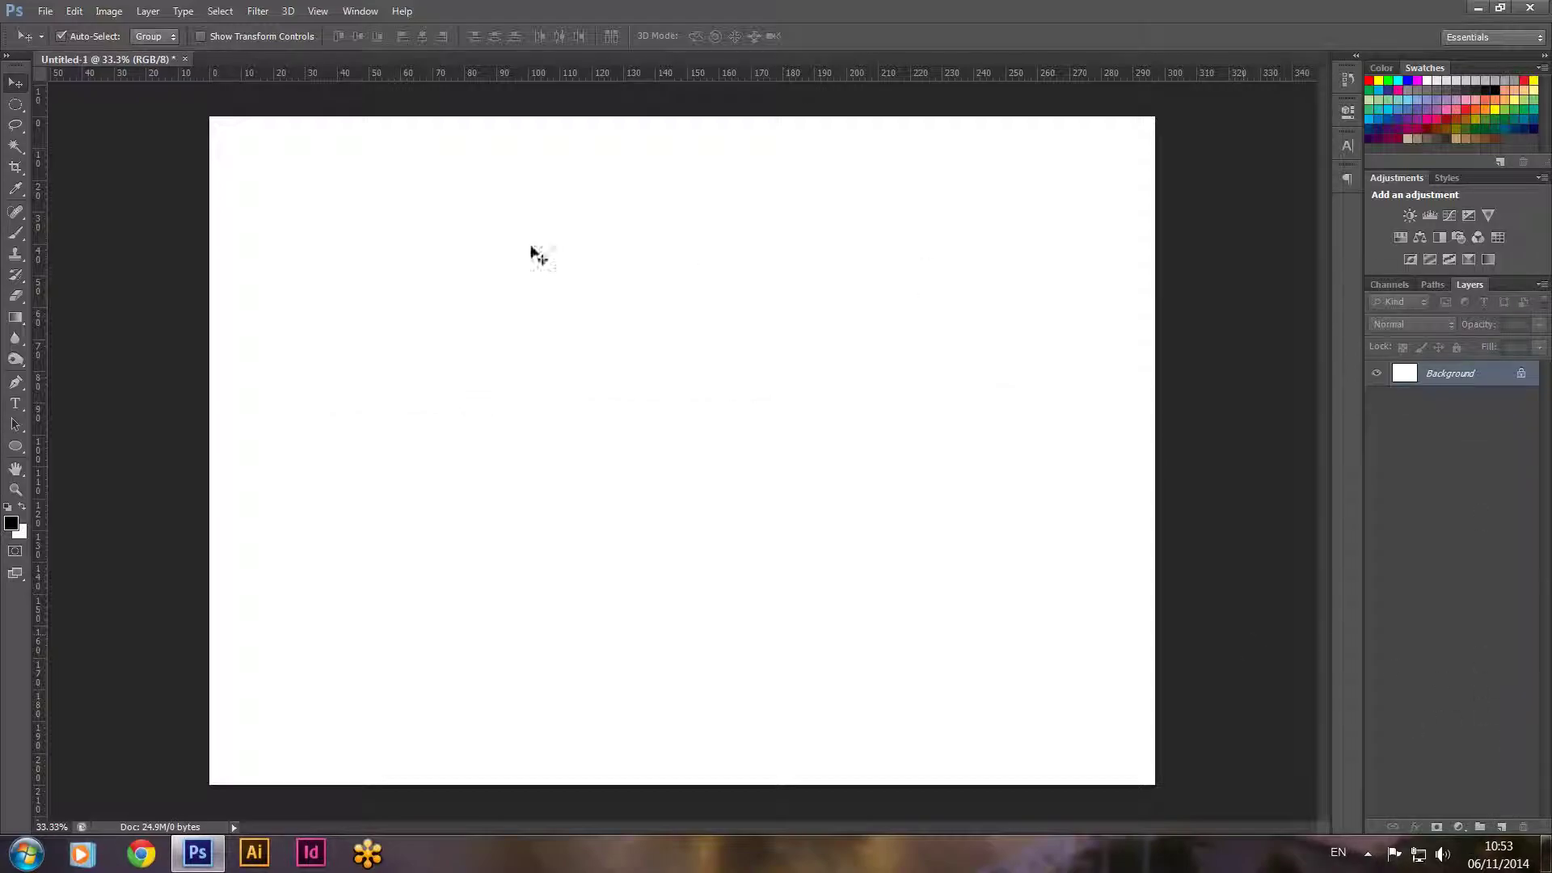
- Select a rectangular area about 205 mm wide and 52 mm high in the upper middle of the canvas
{"action": "left_click", "coordinate": [15, 107]}
{"action": "left_click", "coordinate": [76, 103]}
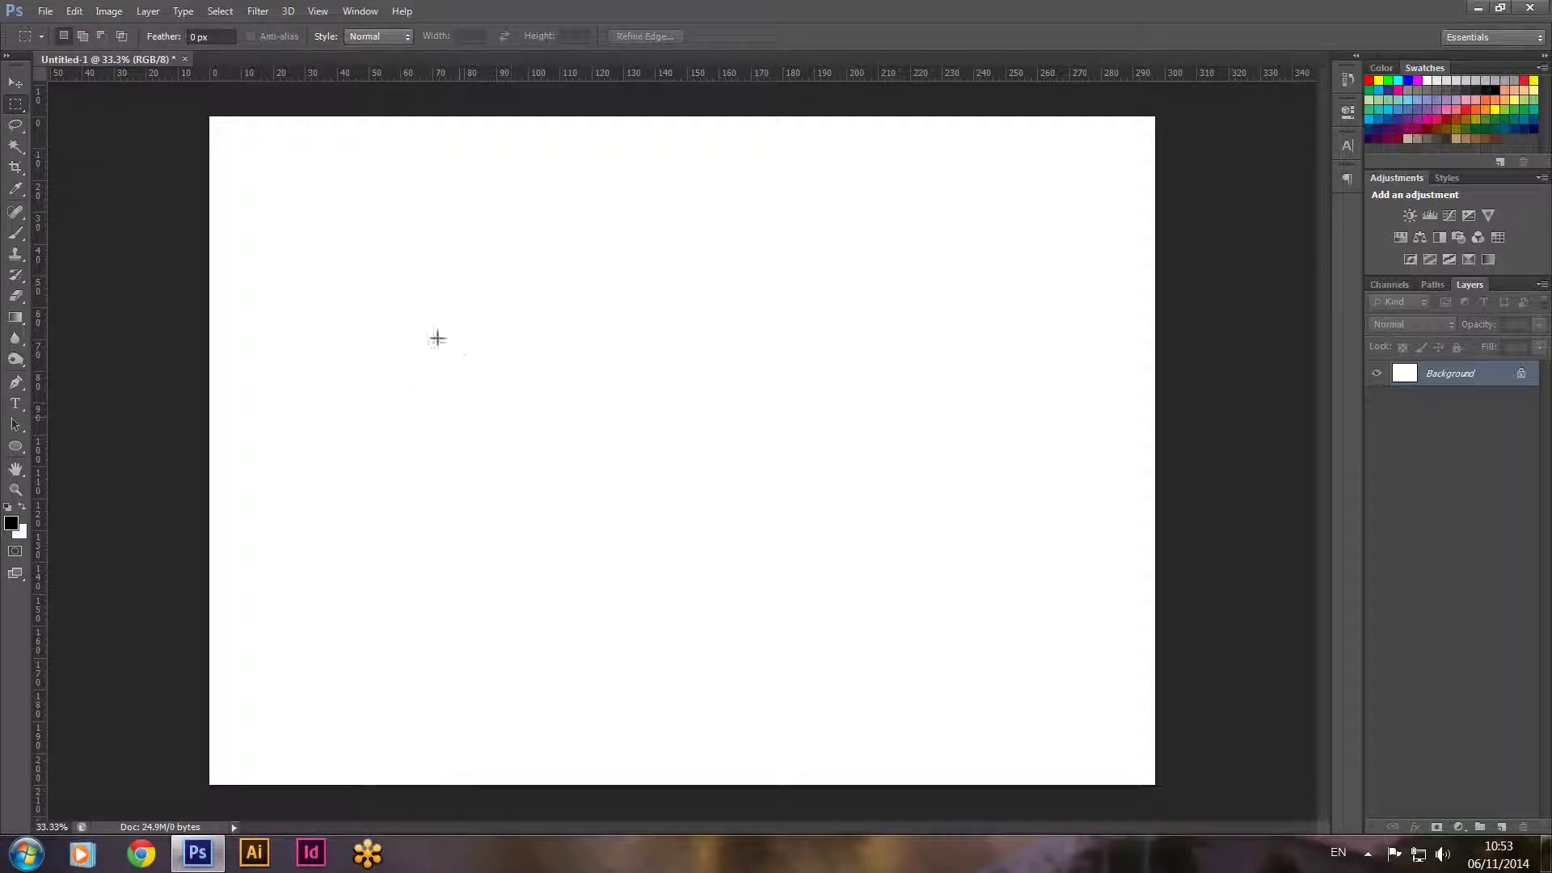
{"action": "left_click_drag", "start_coordinate": [332, 301], "coordinate": [987, 468]}
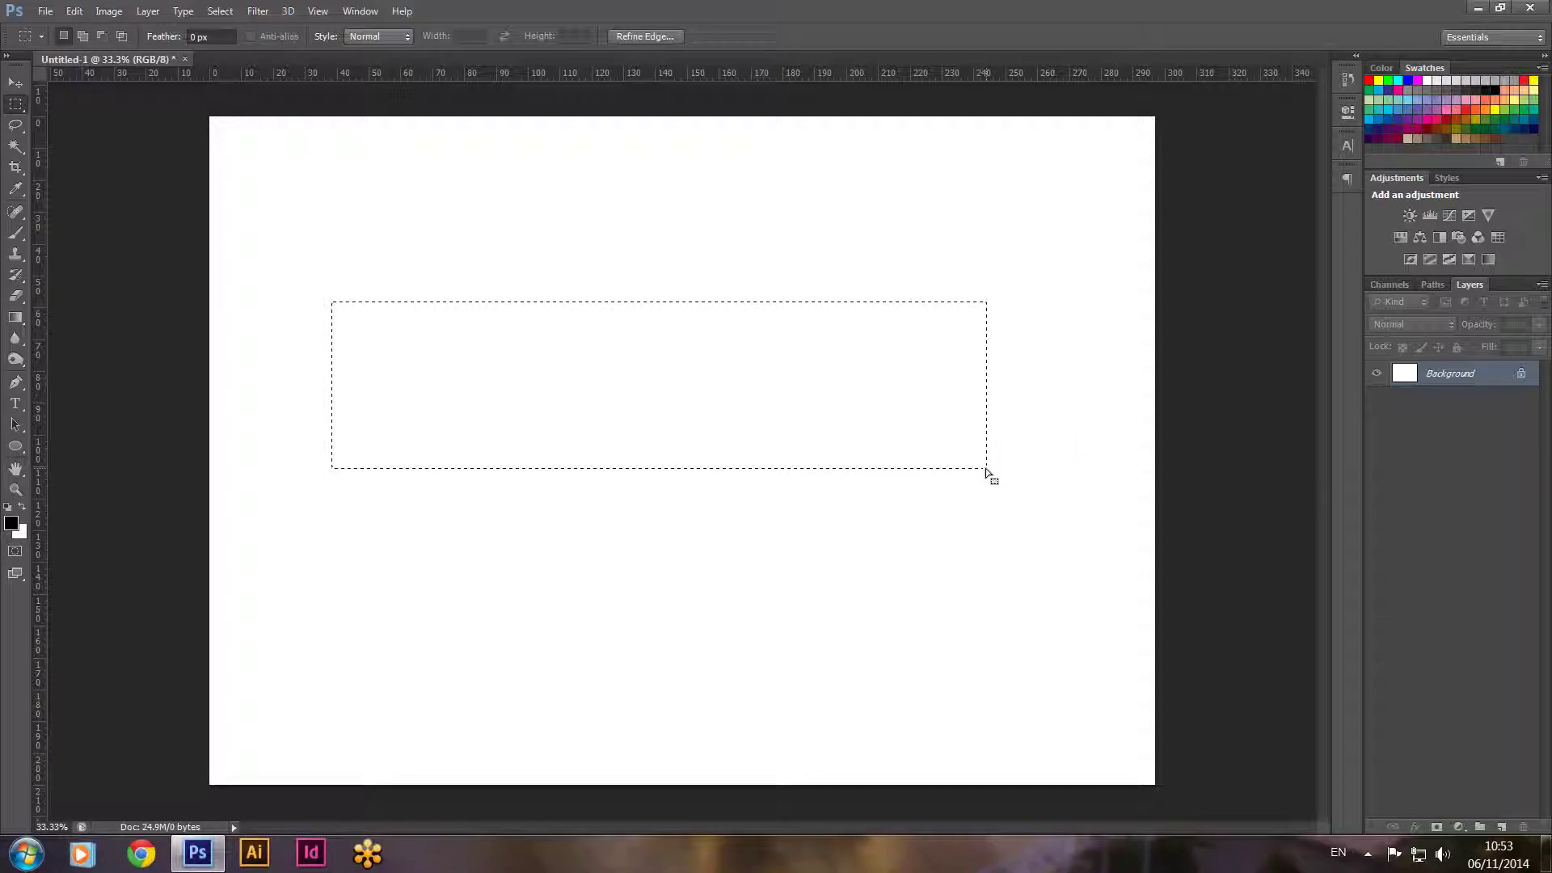
{"action": "right_click", "coordinate": [611, 376]}
{"action": "left_click", "coordinate": [681, 625]}
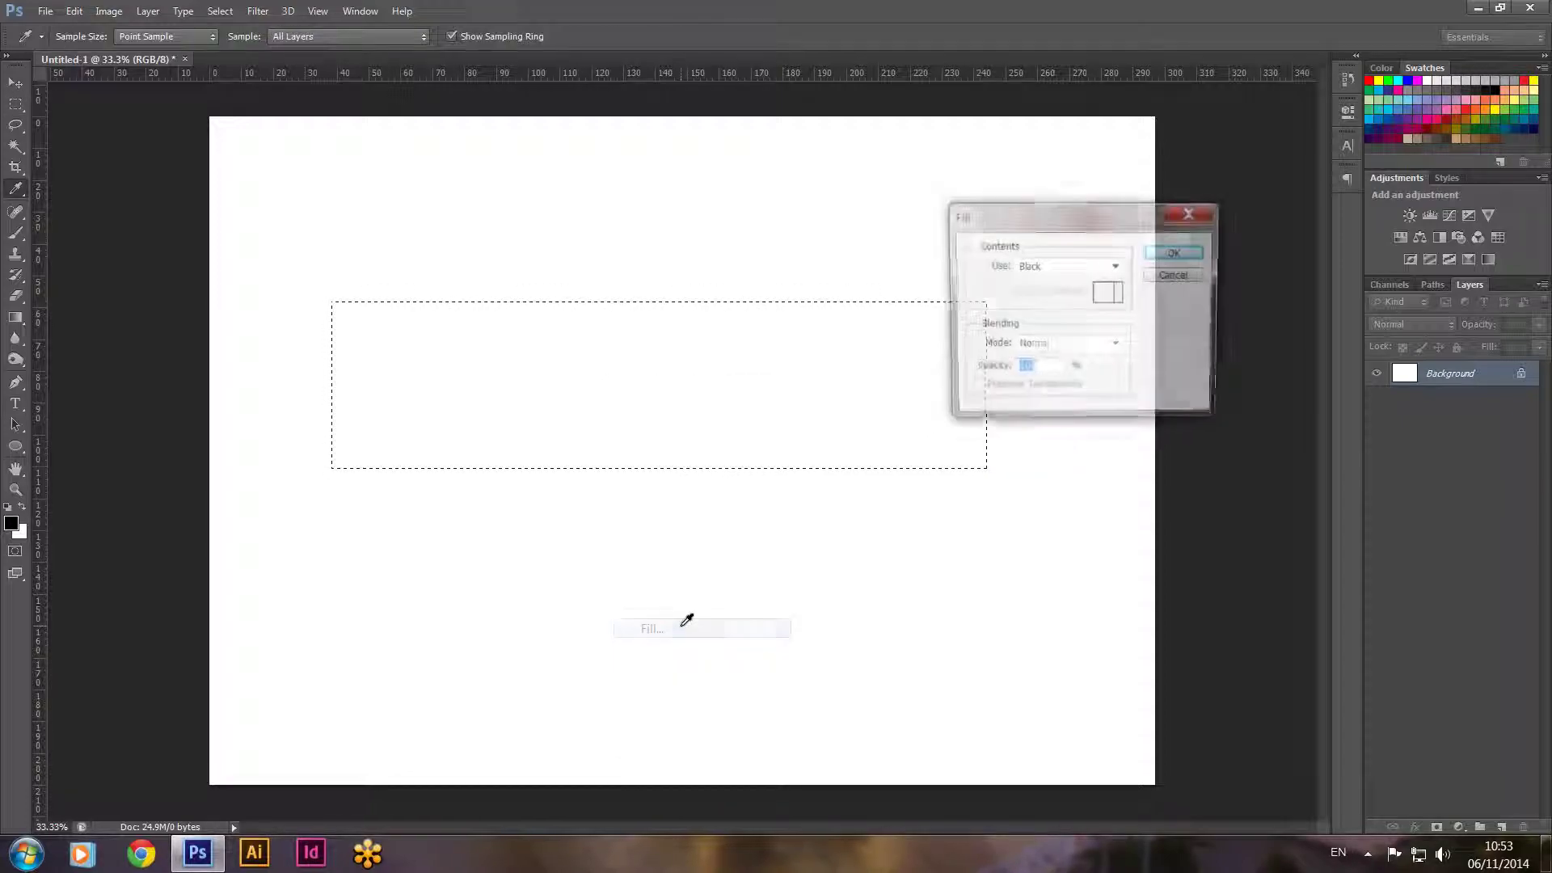
{"action": "left_click", "coordinate": [1176, 252]}
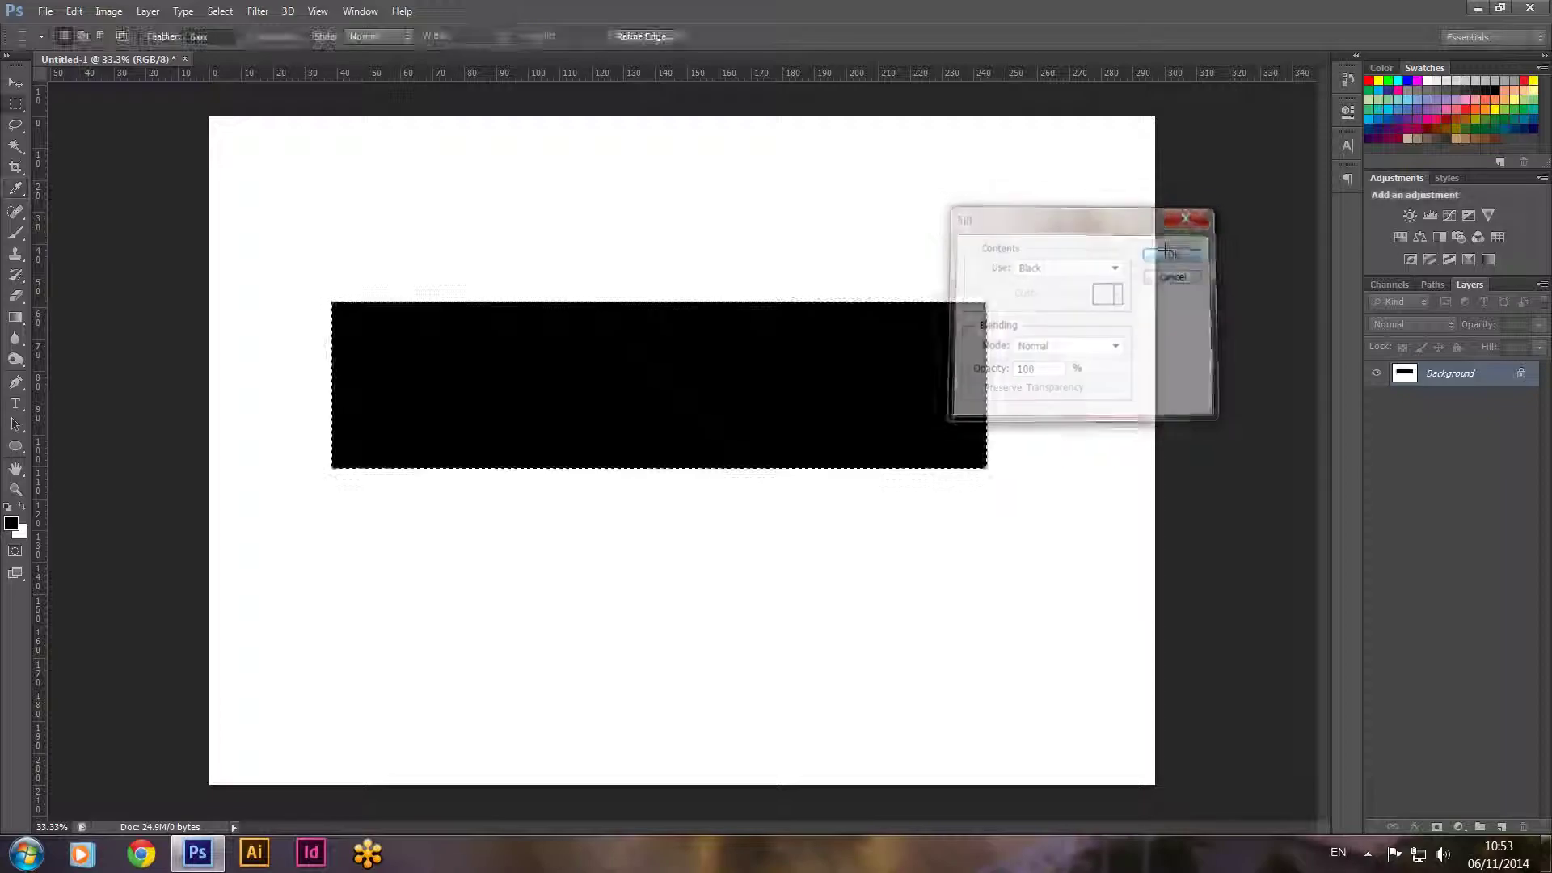
{"action": "key", "text": "ctrl+d"}
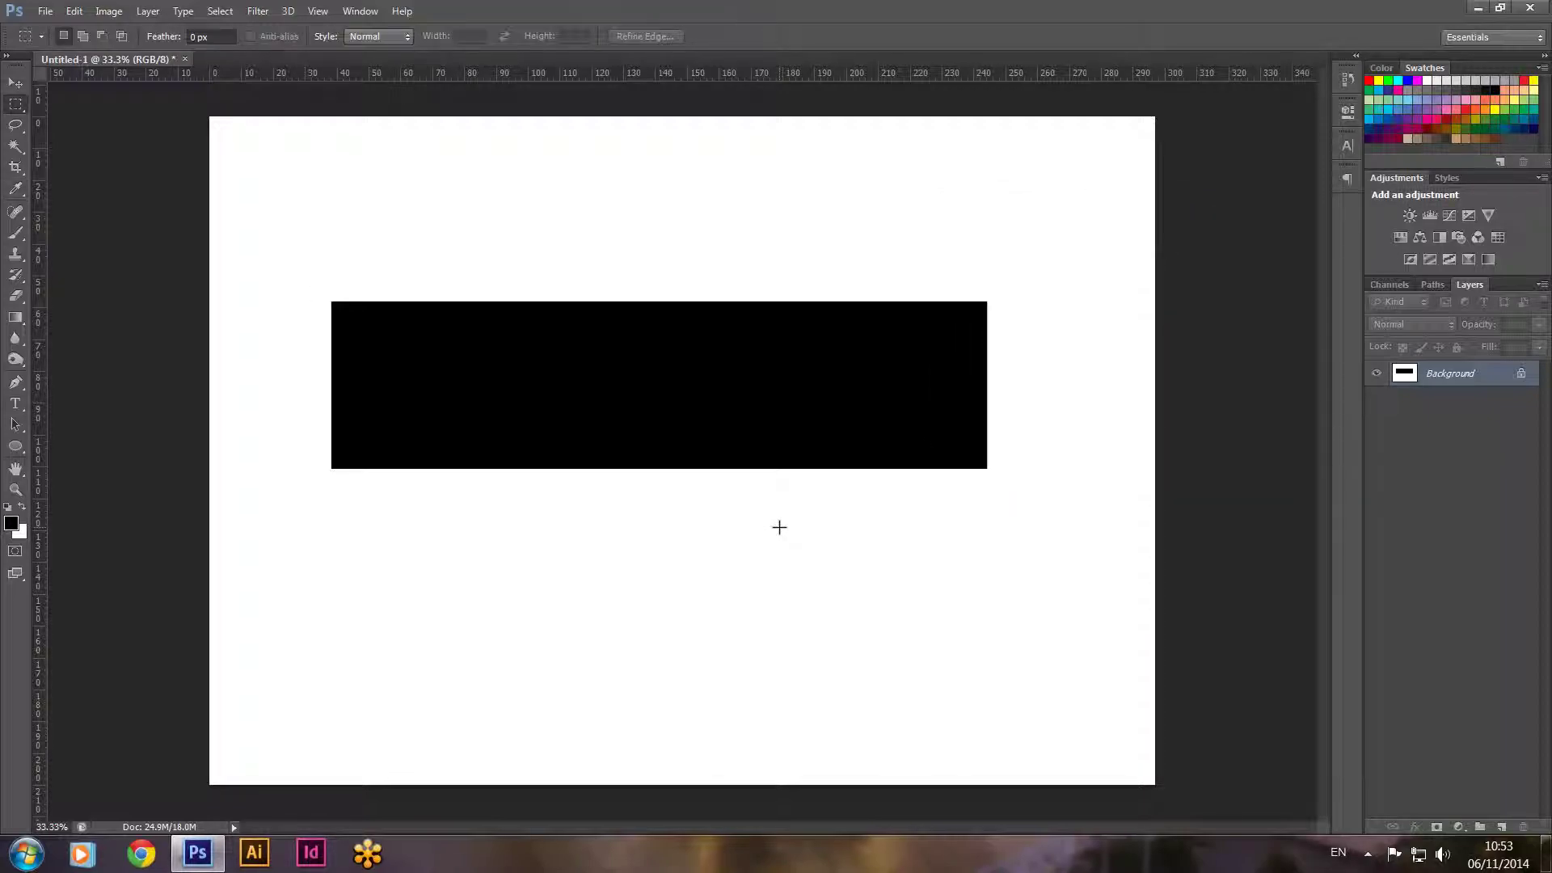
{"action": "key", "text": "ctrl+alt+z"}
{"action": "key", "text": "ctrl+alt+z"}
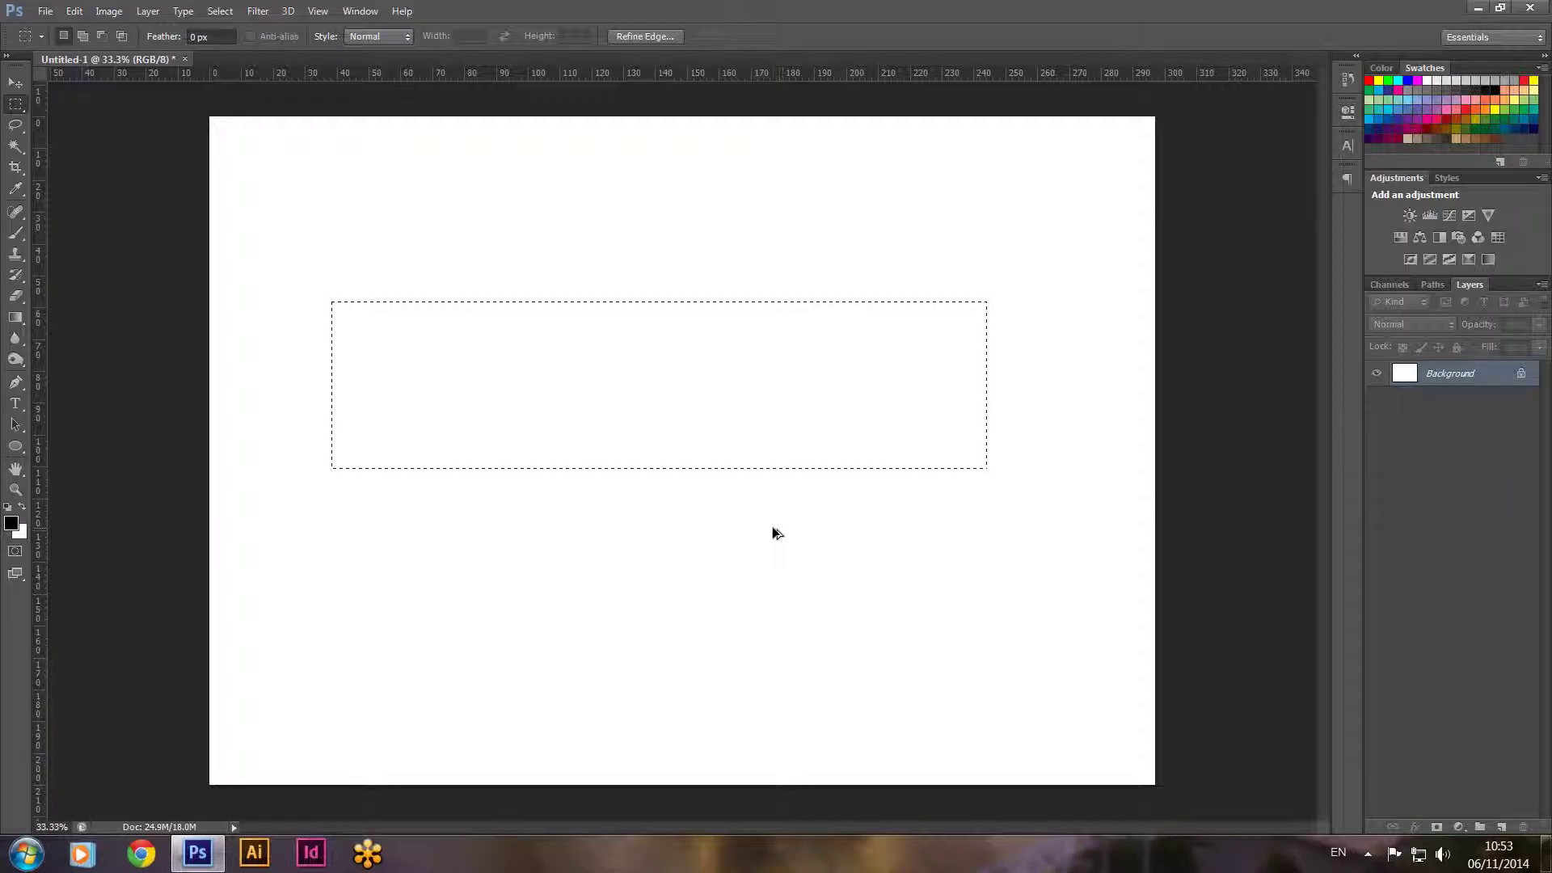
- Add a new layer, fill the rectangular selection with black at 100% opacity on it, and deselect
{"action": "left_click", "coordinate": [1500, 828]}
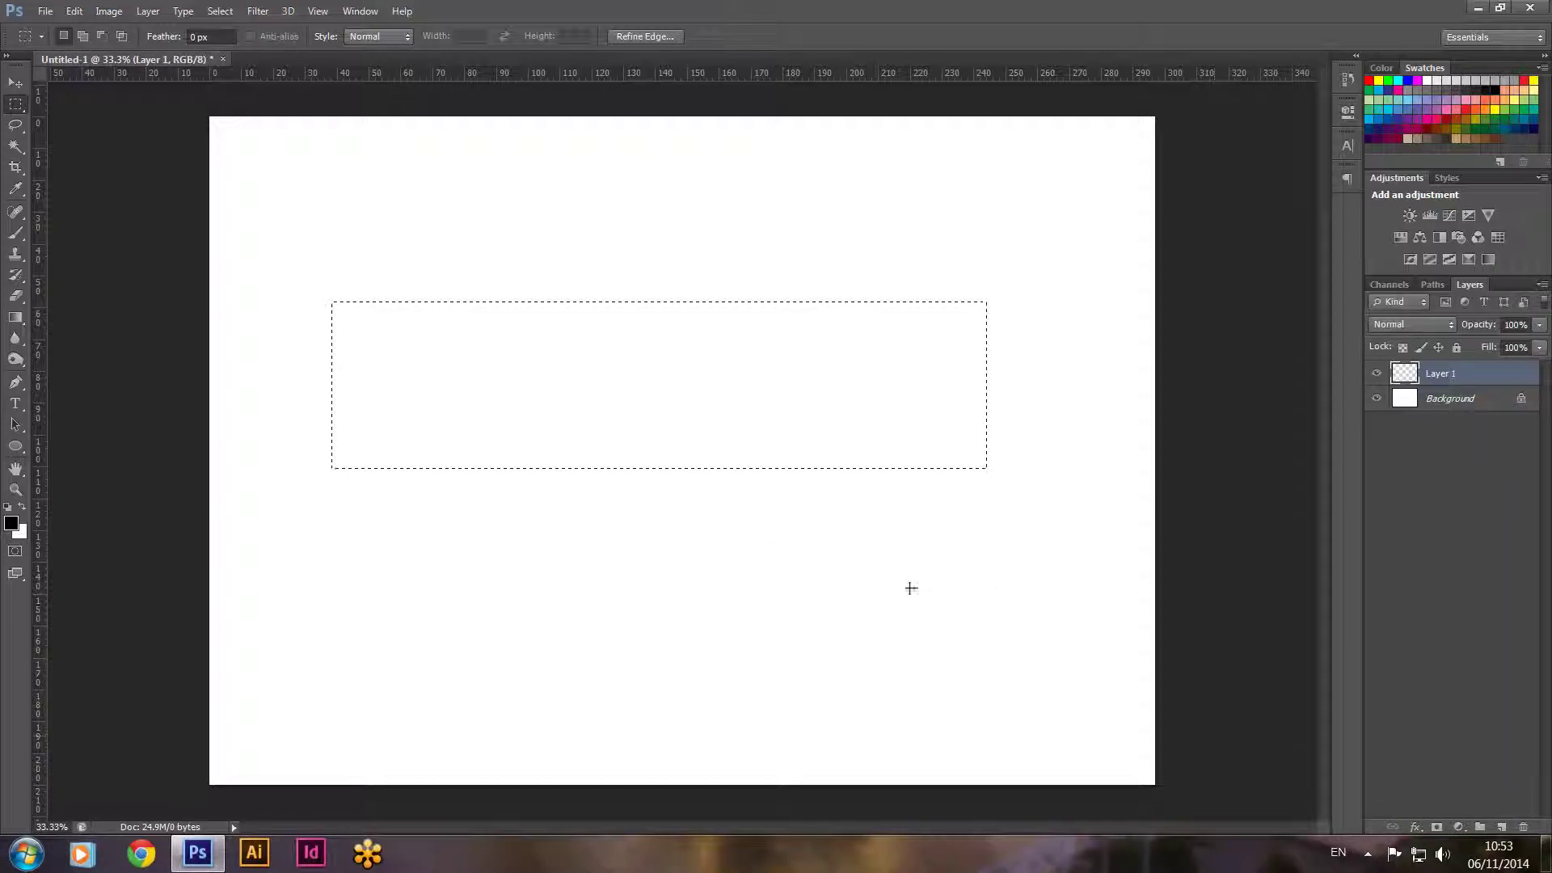
{"action": "right_click", "coordinate": [755, 437]}
{"action": "left_click", "coordinate": [772, 659]}
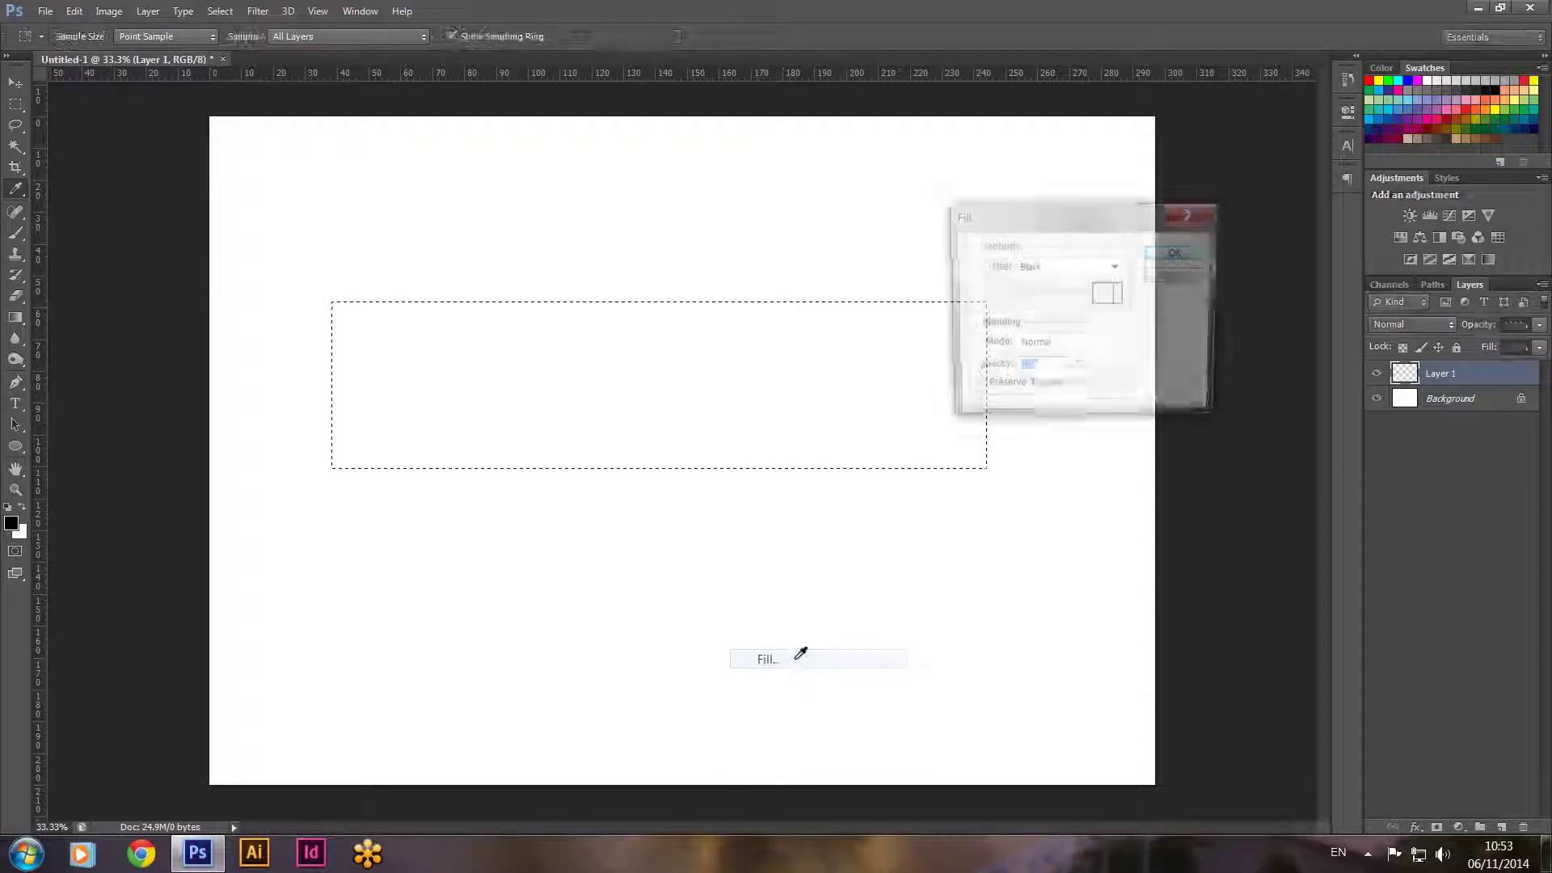
{"action": "left_click", "coordinate": [1165, 252]}
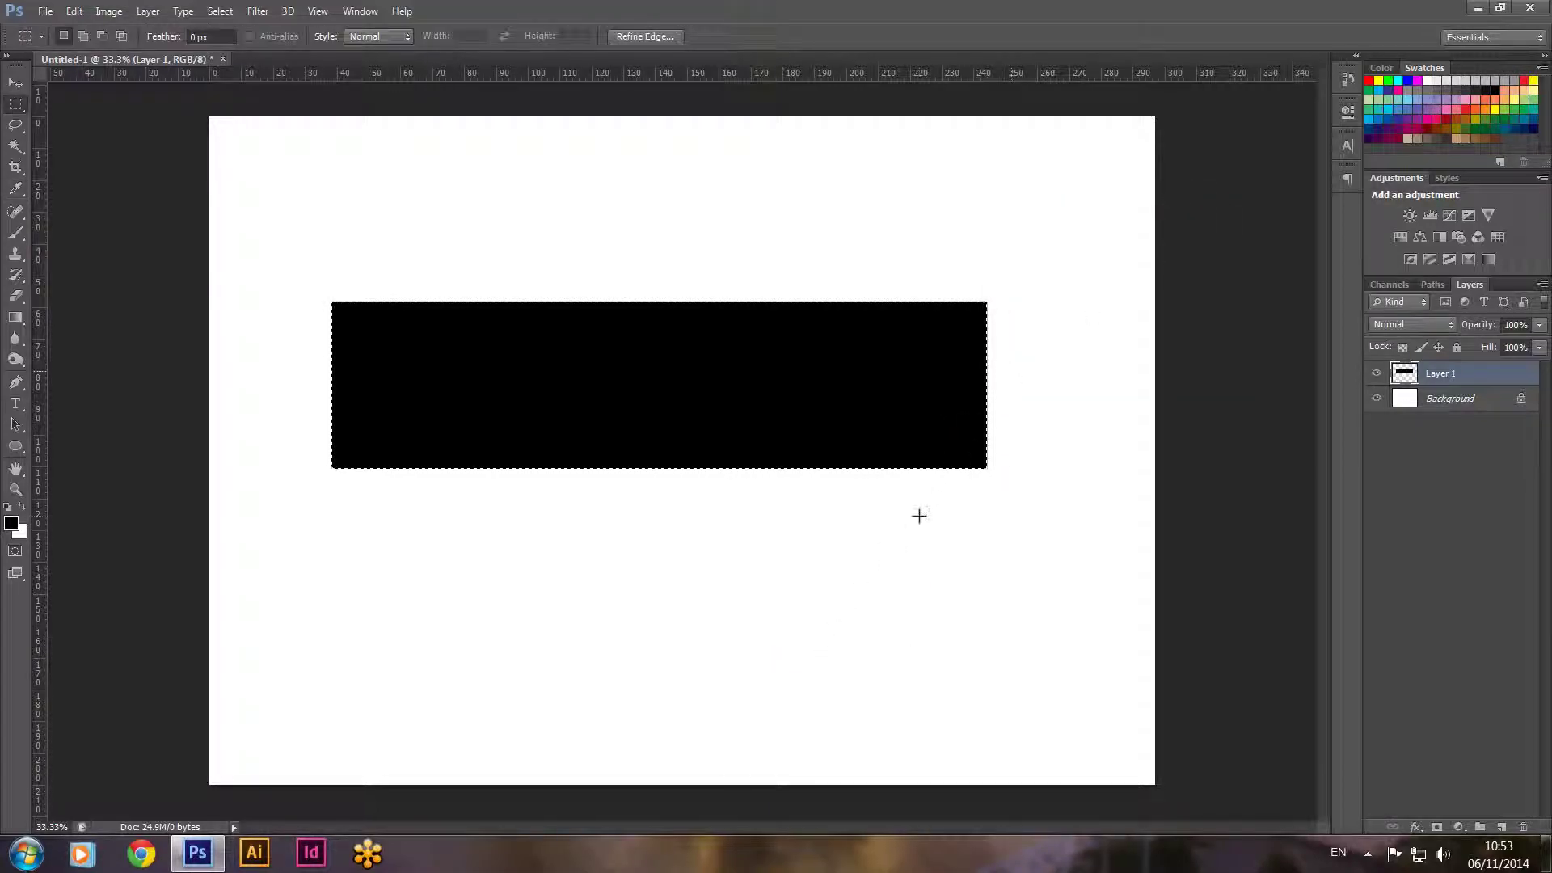
{"action": "key", "text": "ctrl+d"}
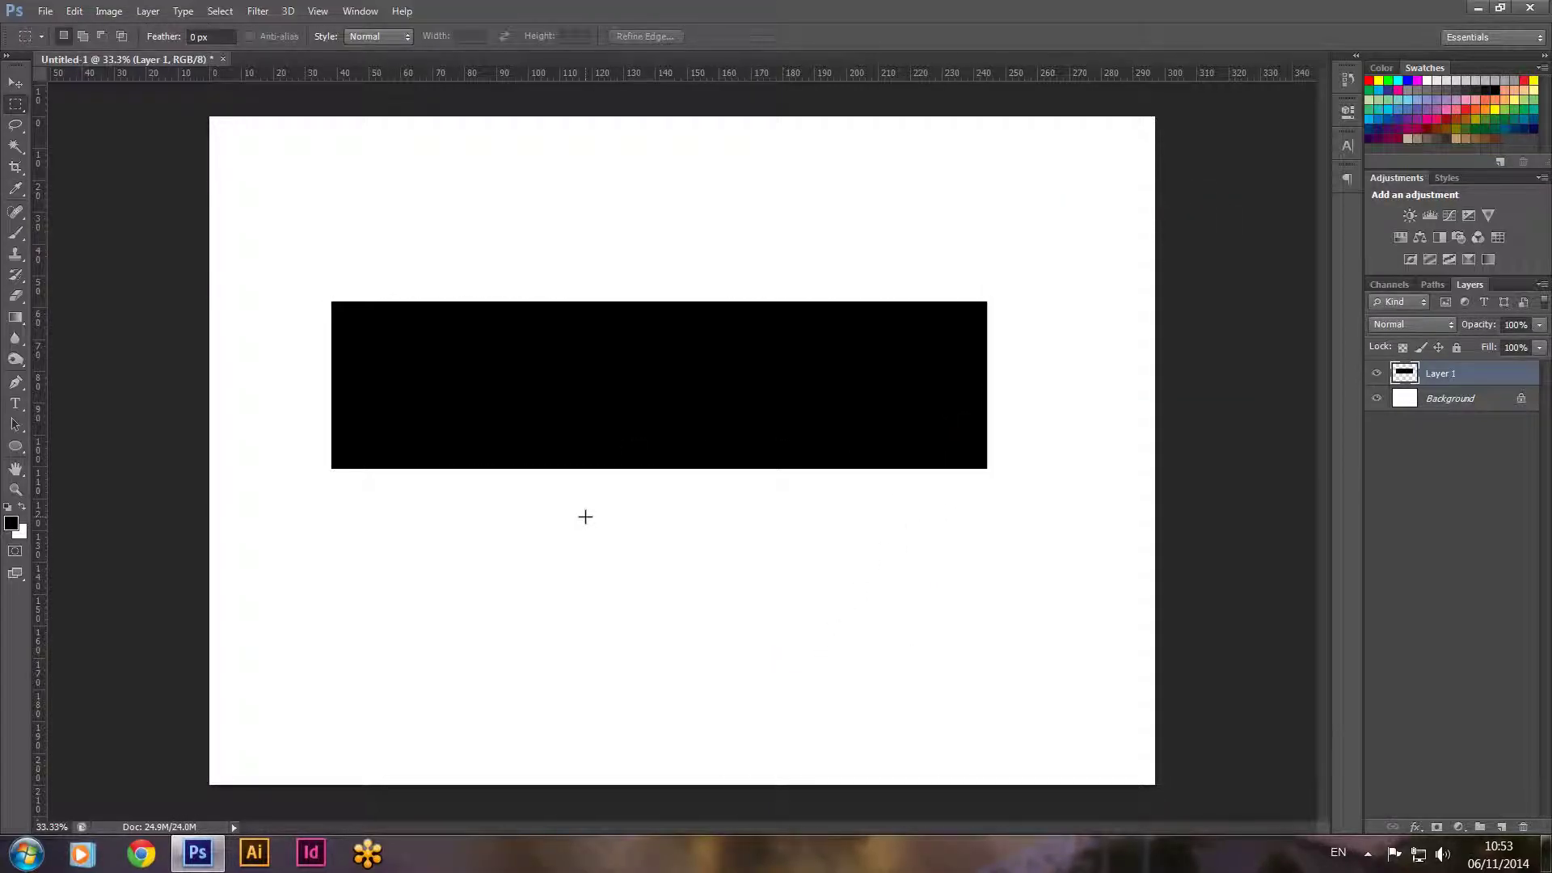
- Move the black rectangle down and back up so it ends about 6 mm right of its starting place
{"action": "left_click", "coordinate": [15, 83]}
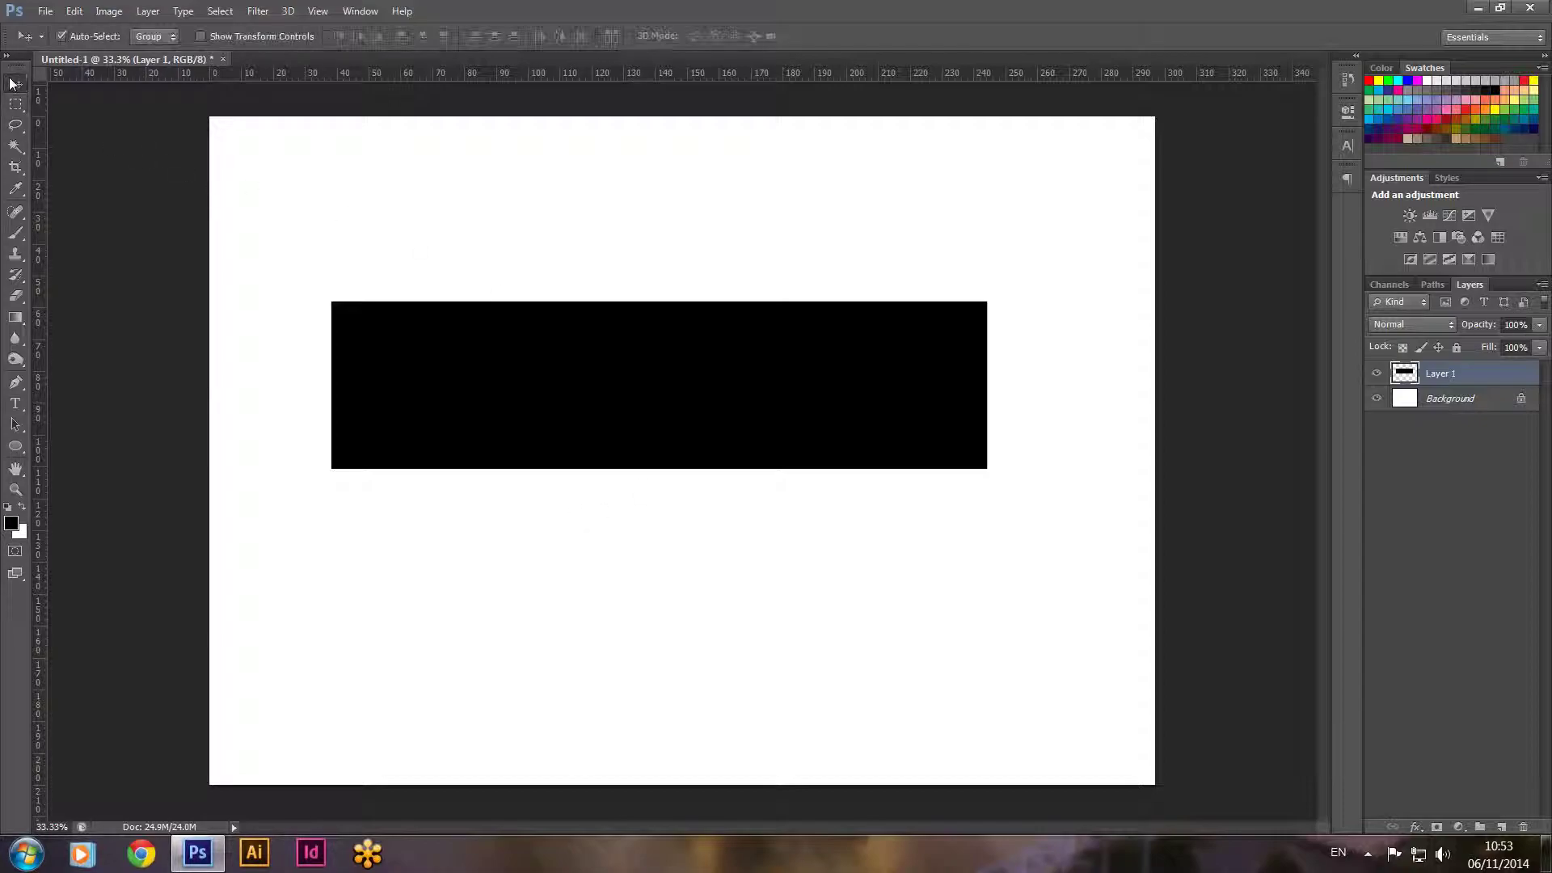
{"action": "left_click_drag", "start_coordinate": [571, 382], "coordinate": [596, 446]}
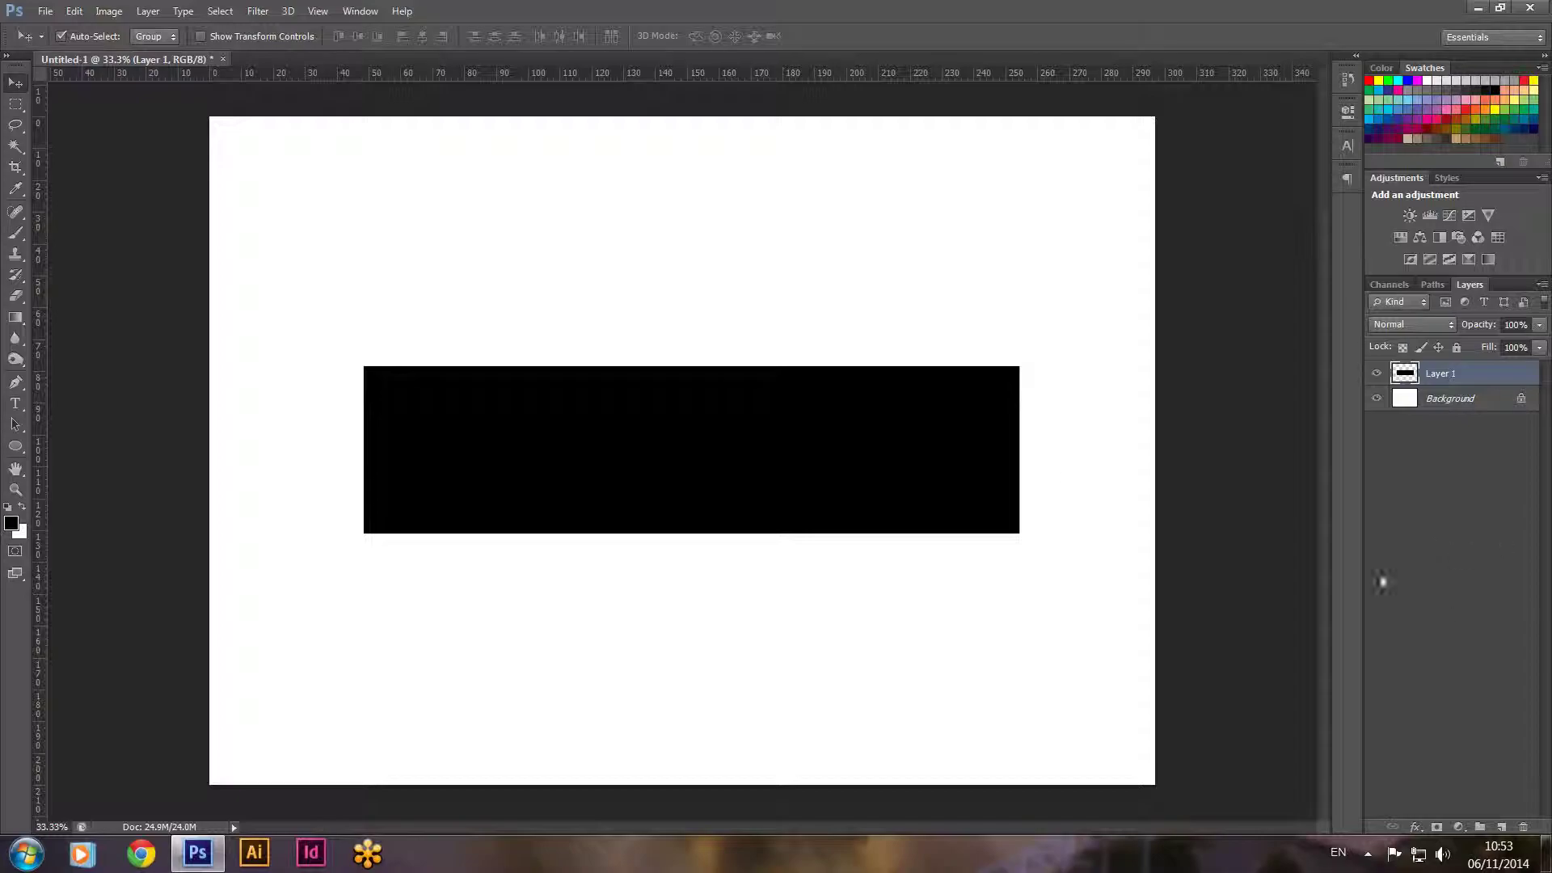
{"action": "left_click_drag", "start_coordinate": [632, 428], "coordinate": [620, 367]}
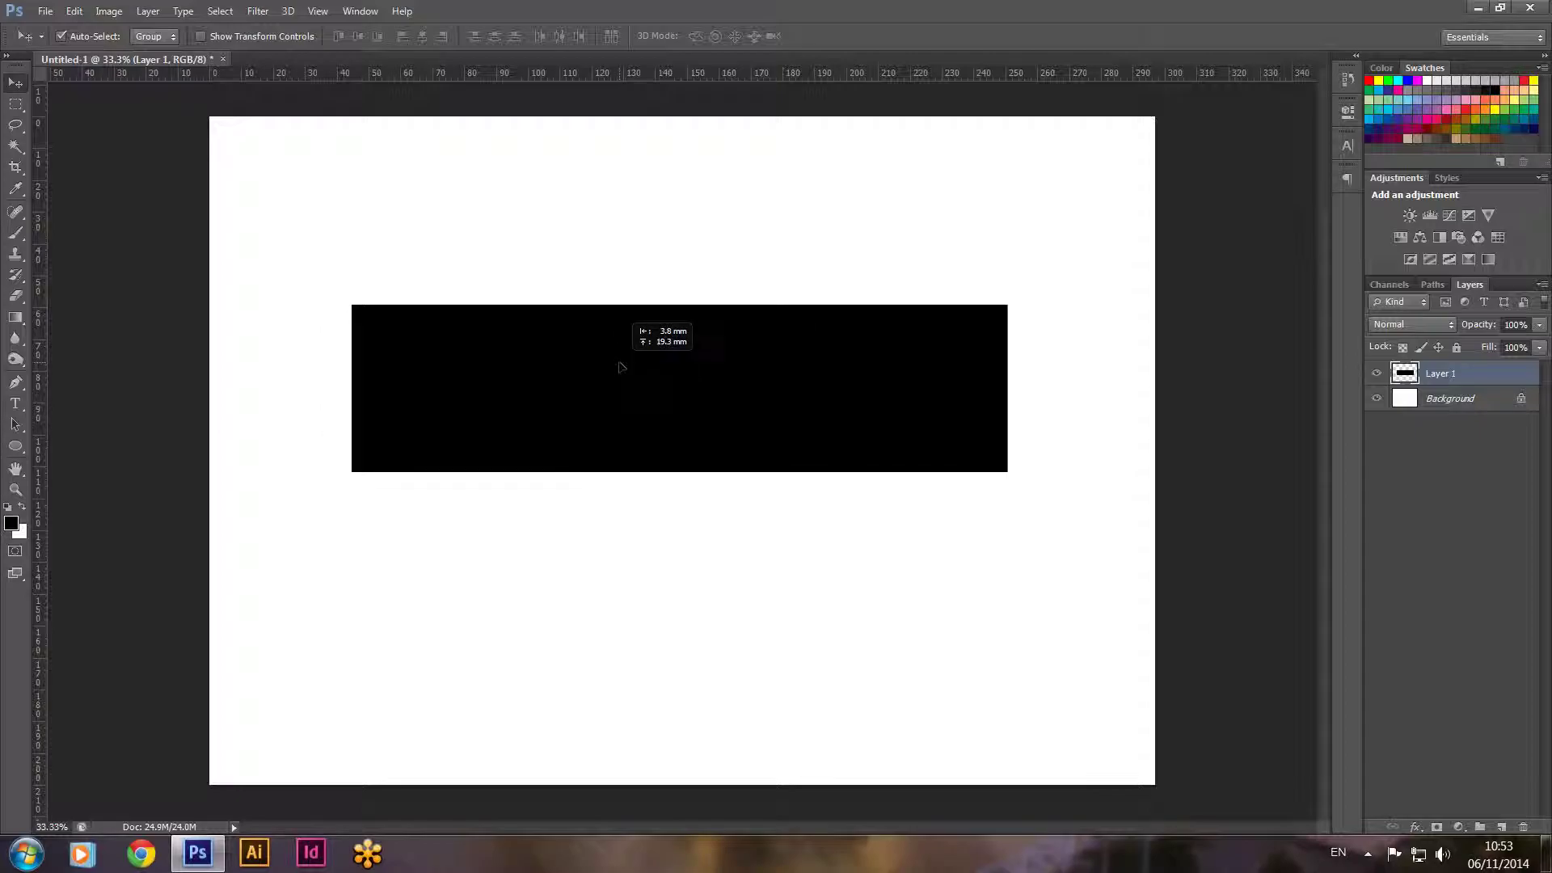
- Apply a Perspective transform to the black rectangle, stretching its left side to about 99 mm high and narrowing its right side to about 23 mm
{"action": "left_click", "coordinate": [72, 11]}
{"action": "mouse_move", "coordinate": [293, 420]}
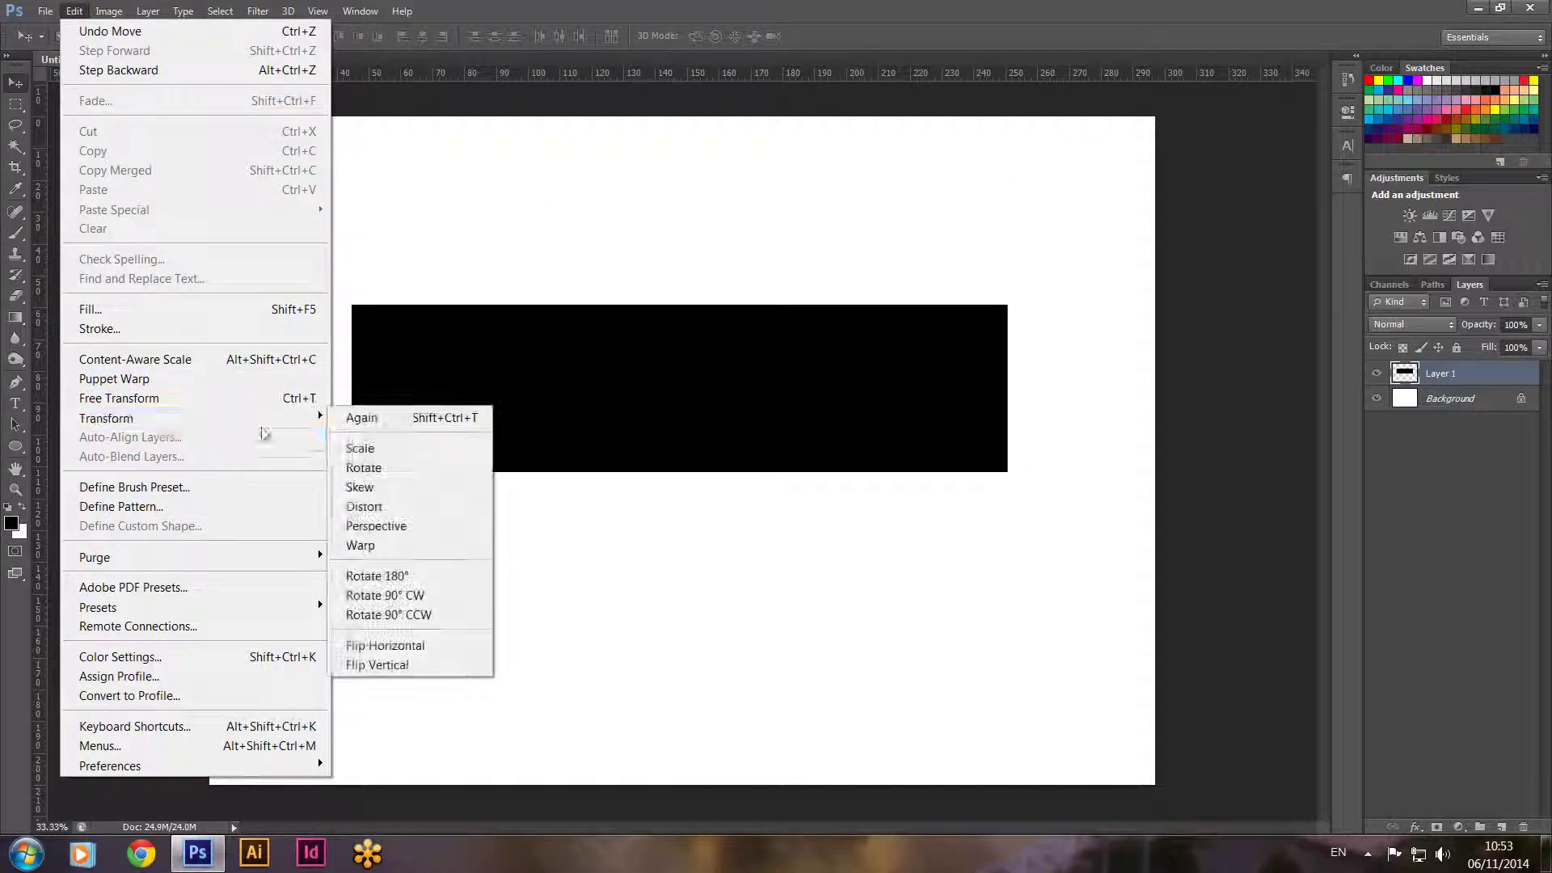
{"action": "left_click", "coordinate": [404, 525]}
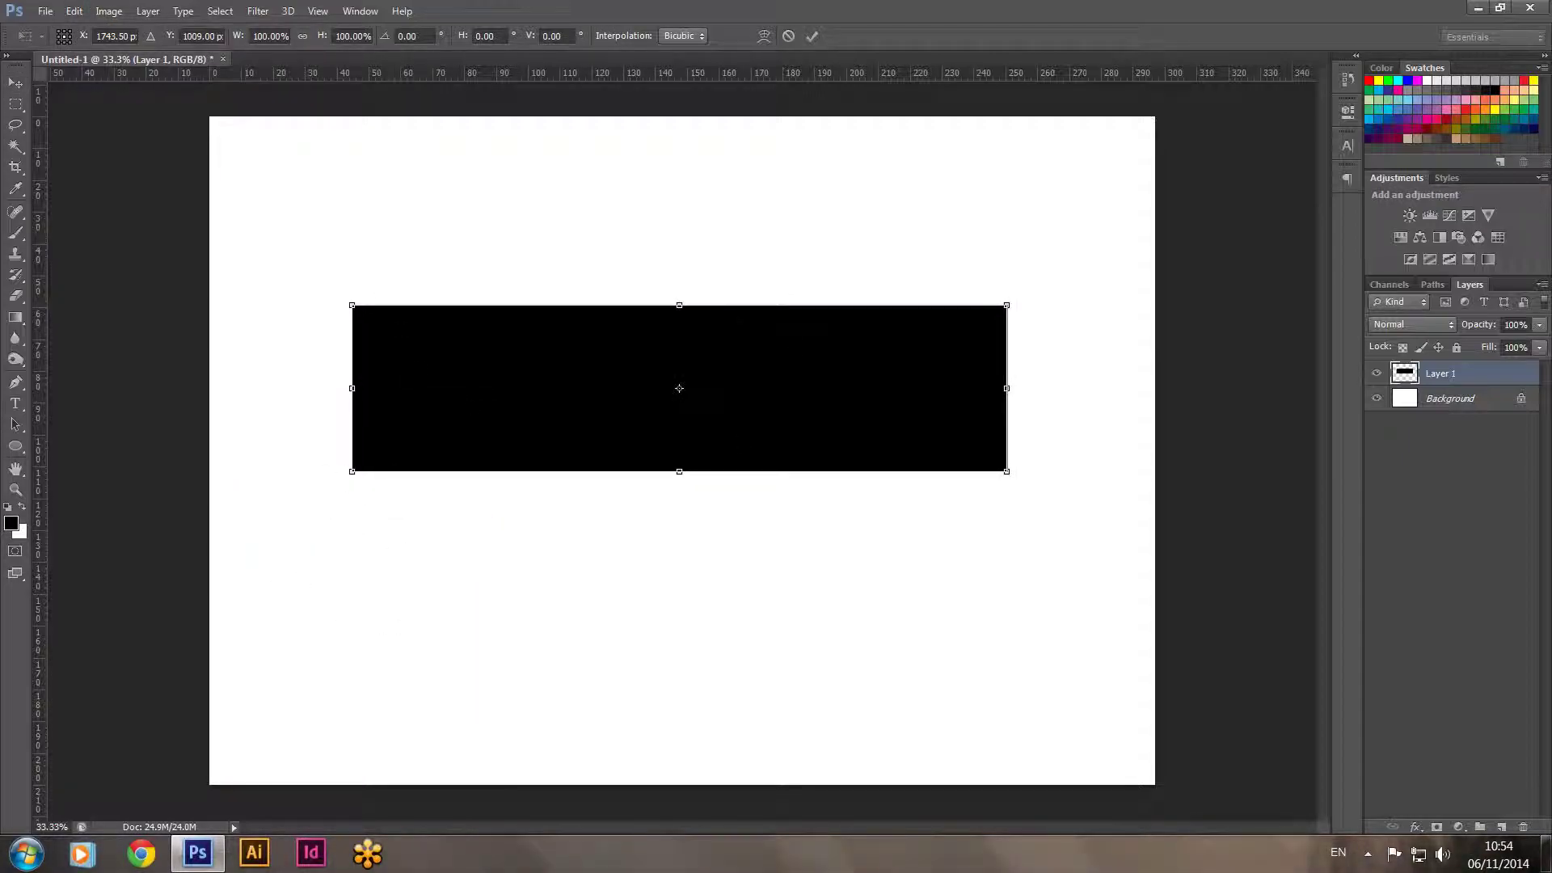
{"action": "left_click_drag", "start_coordinate": [353, 309], "coordinate": [352, 229]}
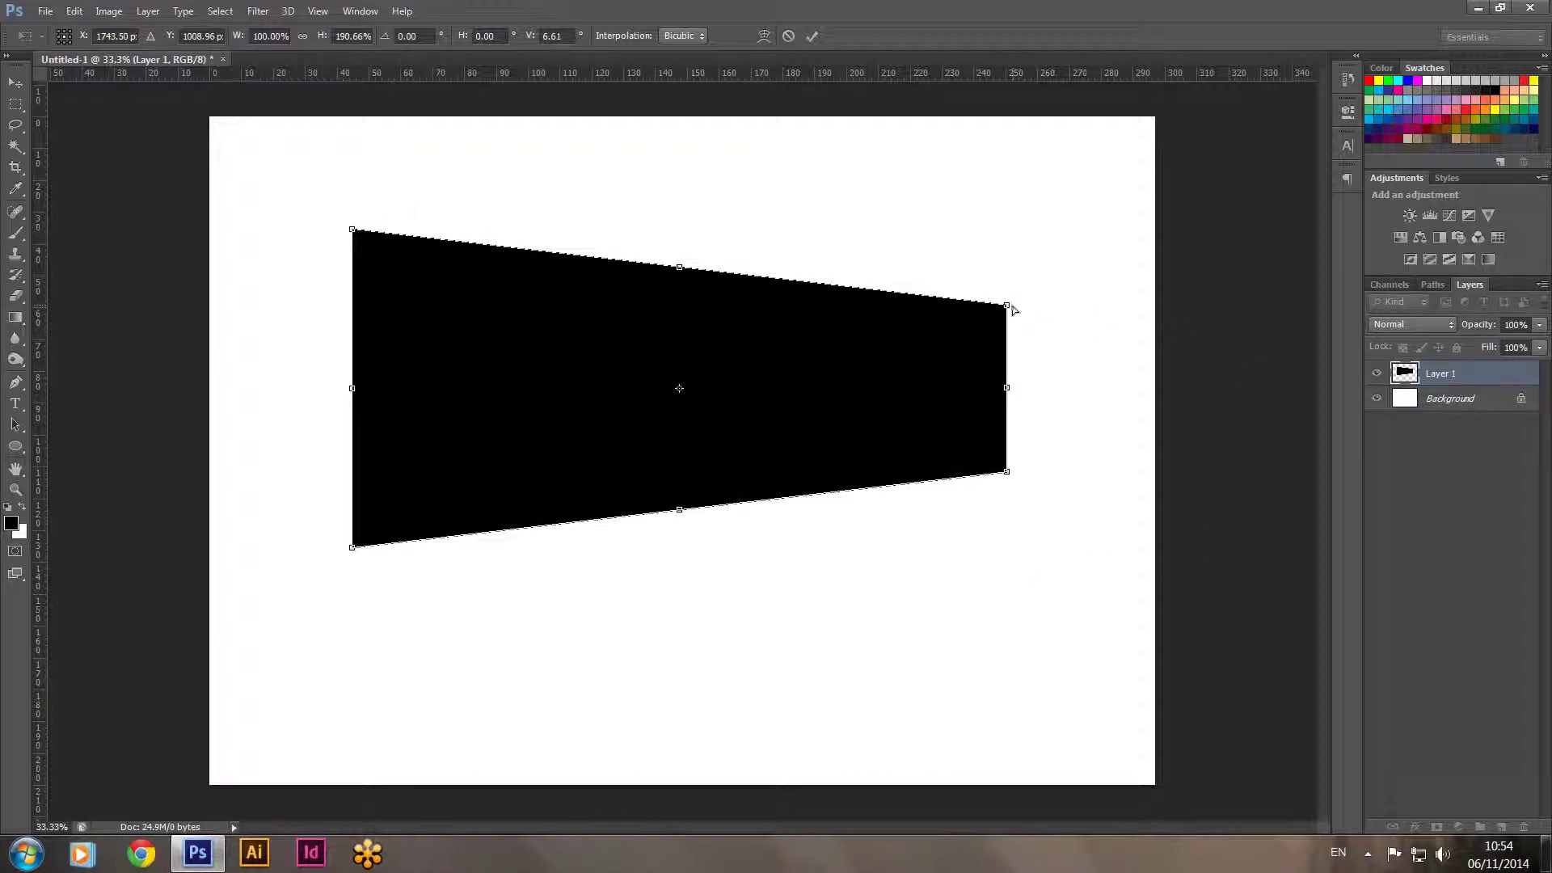
{"action": "left_click_drag", "start_coordinate": [1008, 309], "coordinate": [1013, 357]}
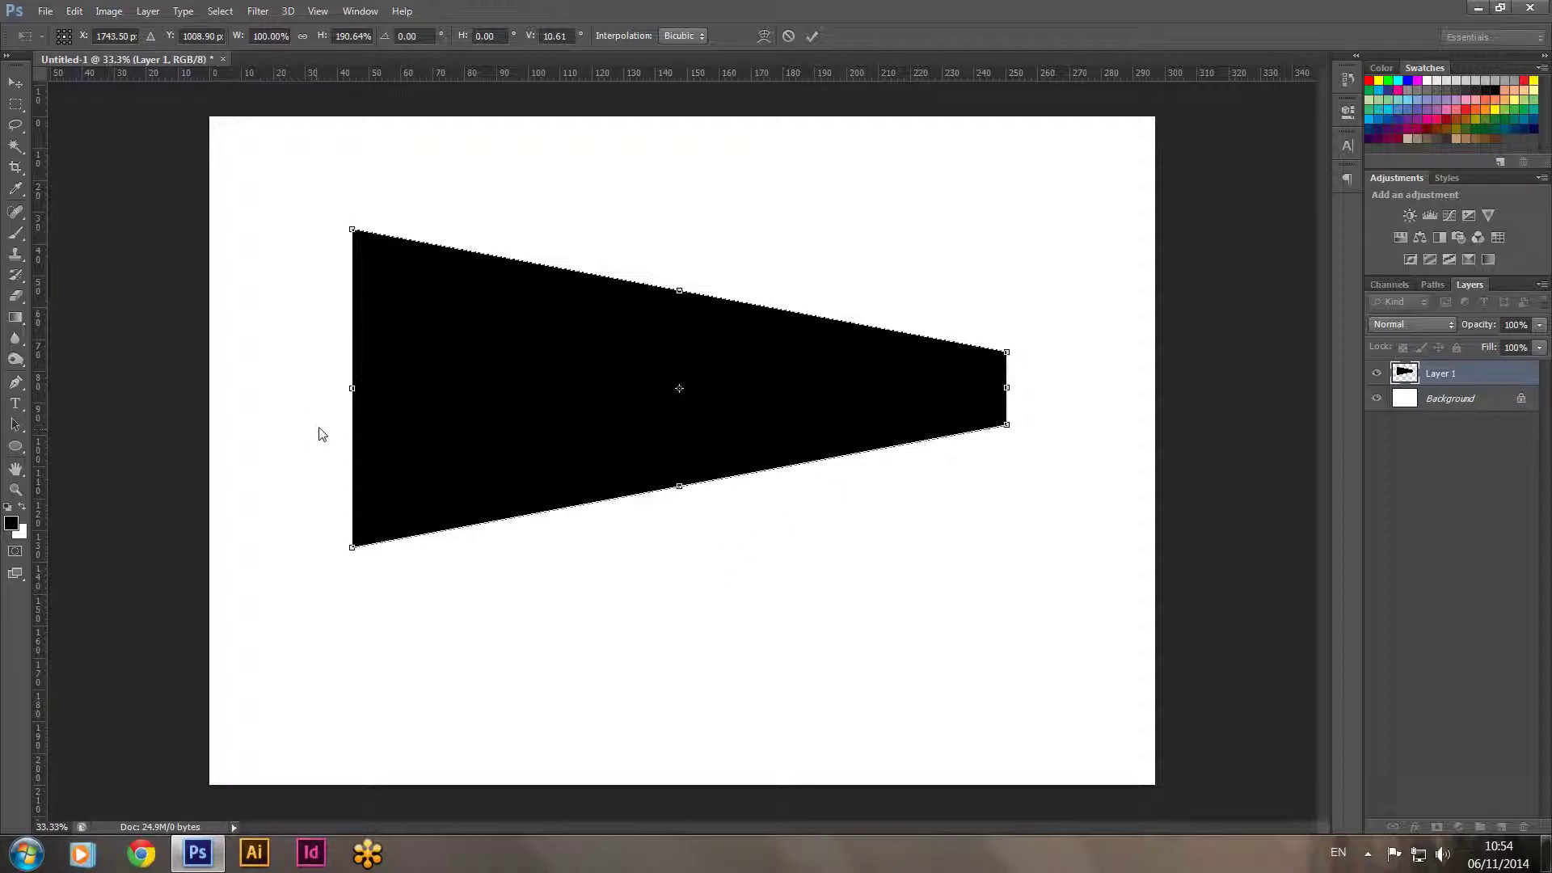
{"action": "key", "text": "Return"}
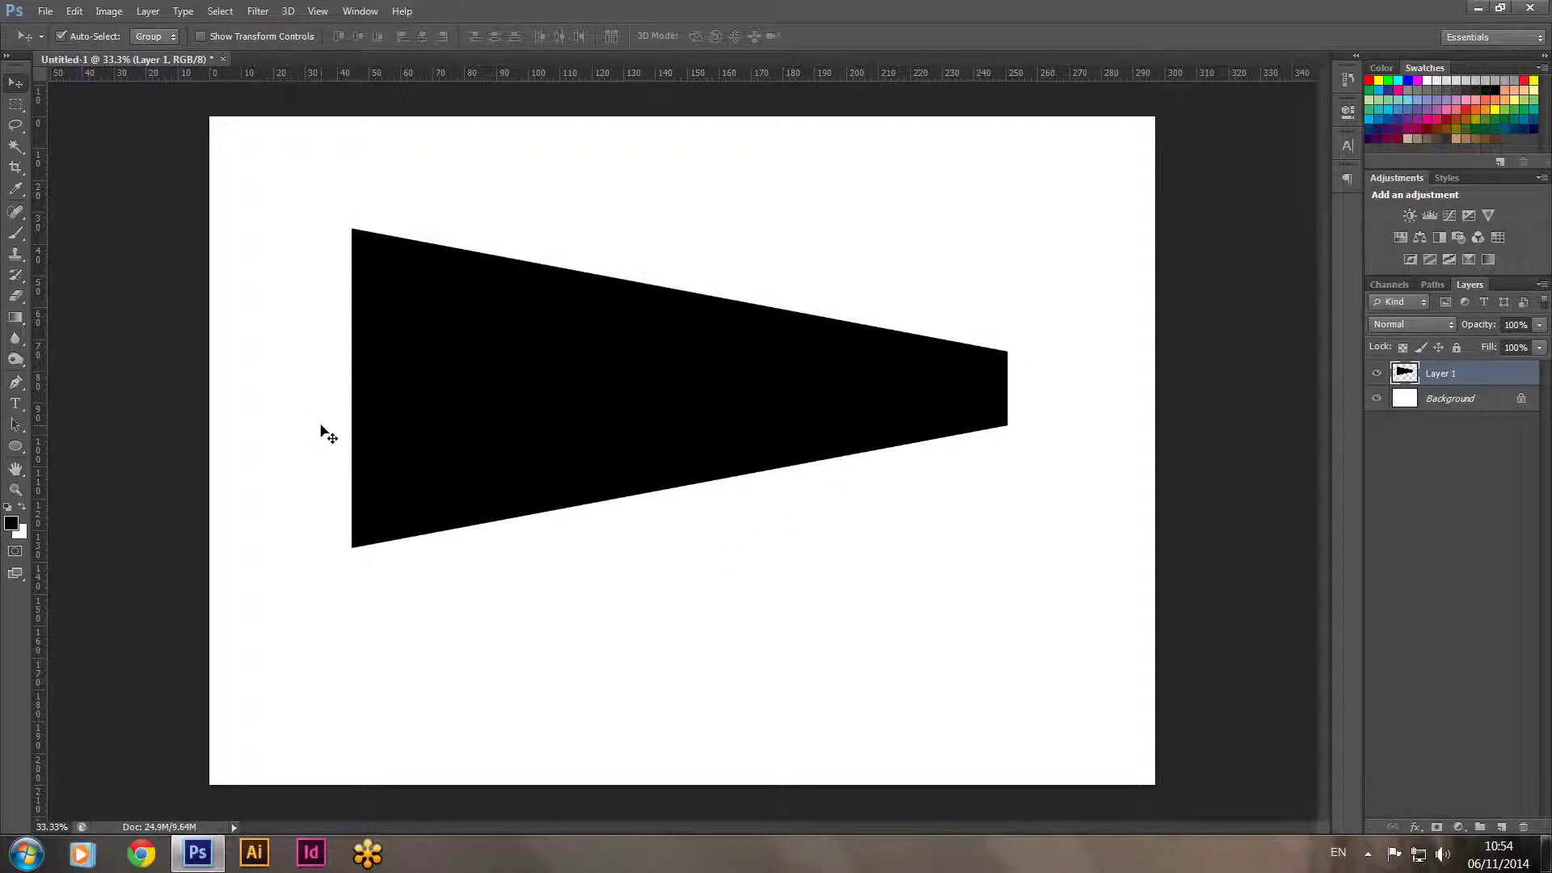